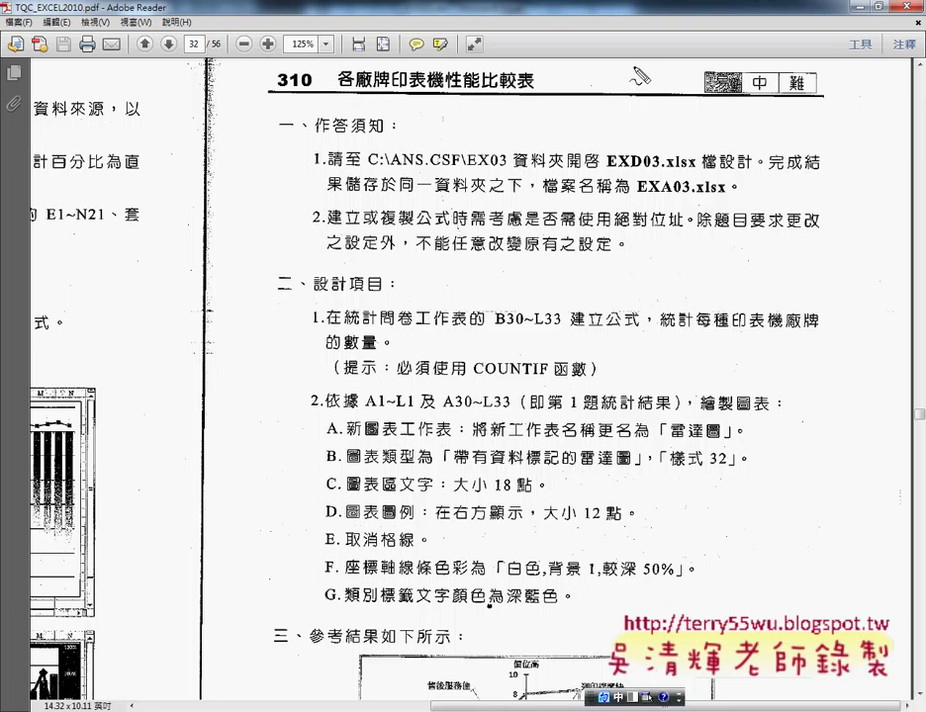
Mark 統計問卷, B30~L33, 數量, COUNTIF and 雷達圖 in red in the PDF, then clear the marks.
{"action": "left_click_drag", "start_coordinate": [723, 108], "coordinate": [719, 103]}
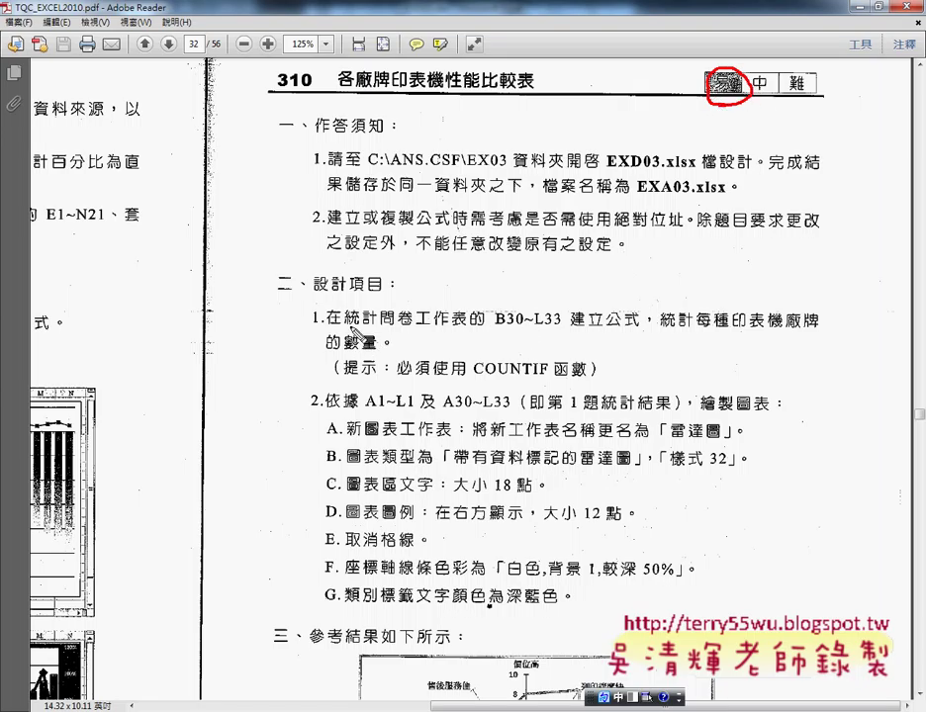
{"action": "left_click_drag", "start_coordinate": [347, 325], "coordinate": [421, 325]}
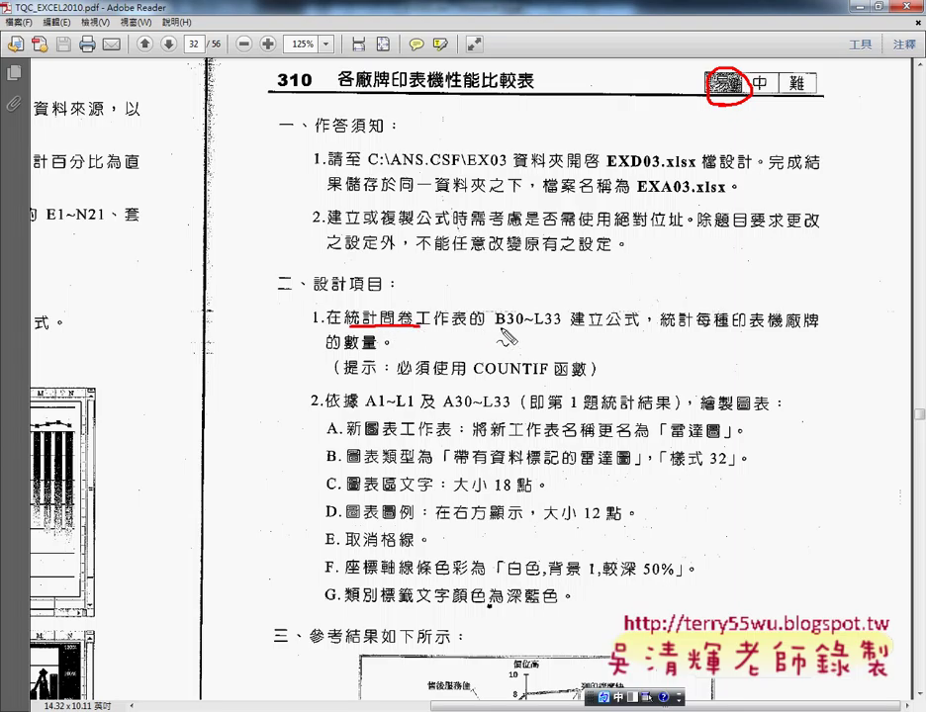
{"action": "mouse_move", "coordinate": [495, 327]}
{"action": "left_mouse_down"}
{"action": "mouse_move", "coordinate": [566, 309]}
{"action": "mouse_move", "coordinate": [494, 331]}
{"action": "left_mouse_up"}
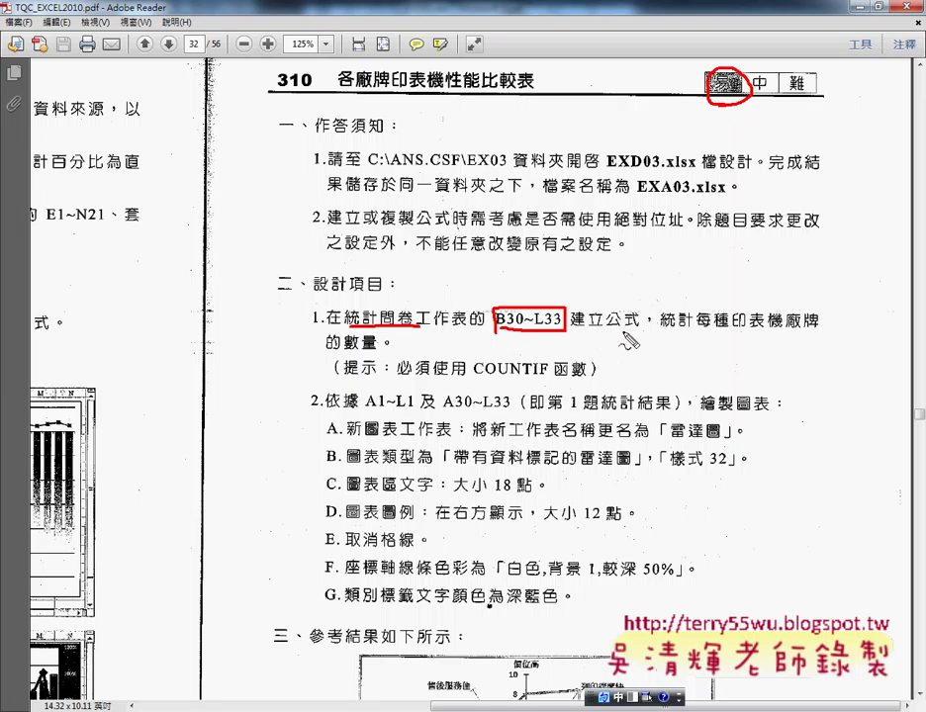
{"action": "left_click_drag", "start_coordinate": [620, 333], "coordinate": [633, 335]}
{"action": "left_click_drag", "start_coordinate": [346, 349], "coordinate": [380, 348]}
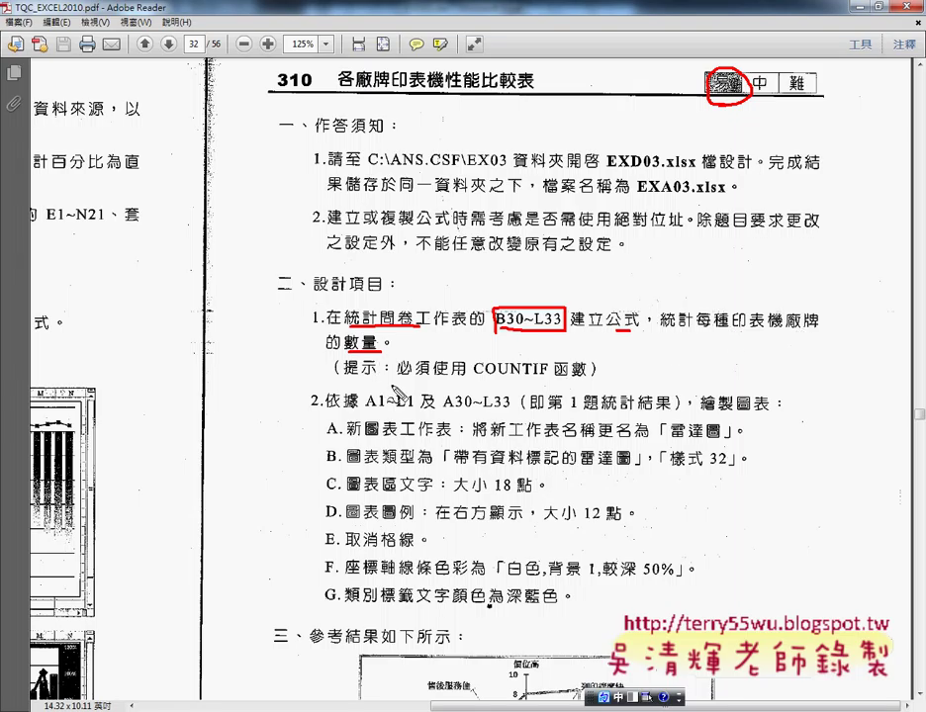
{"action": "left_click_drag", "start_coordinate": [465, 361], "coordinate": [465, 380]}
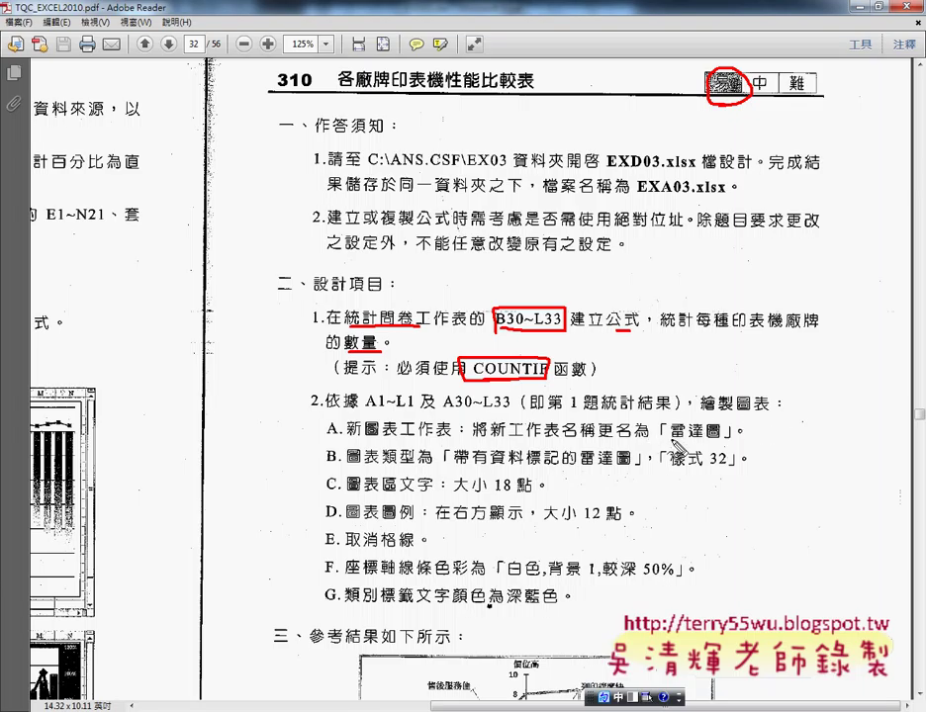
{"action": "left_click_drag", "start_coordinate": [669, 441], "coordinate": [720, 441]}
{"action": "key", "text": "Escape"}
Scroll the PDF to the sample radar chart, then select the survey answers in EXD03.xlsx.
{"action": "scroll", "coordinate": [433, 439], "scroll_direction": "down", "scroll_amount": 1}
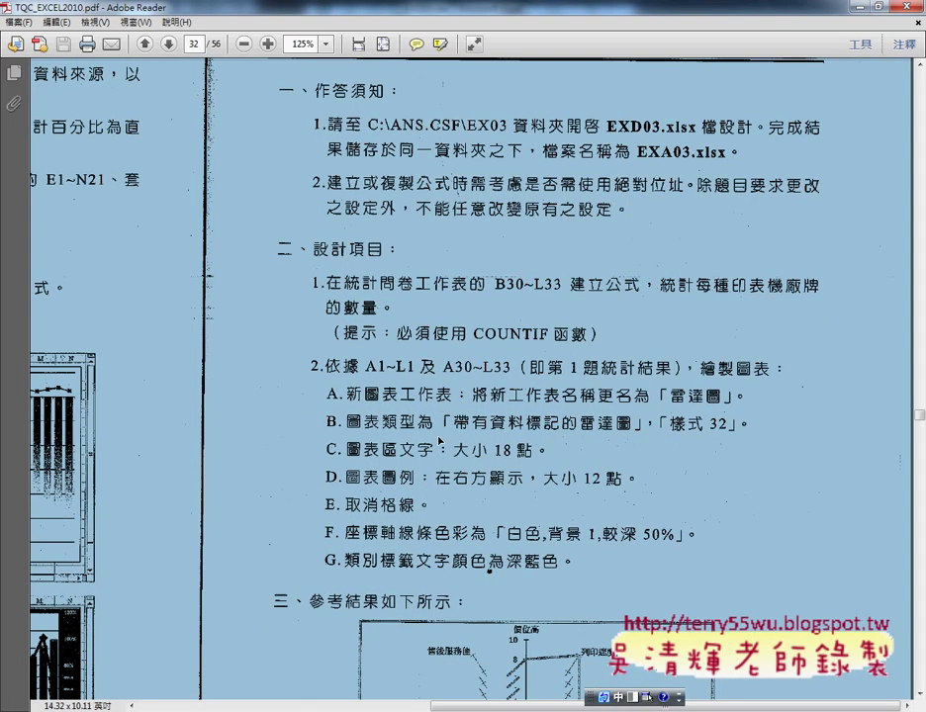
{"action": "scroll", "coordinate": [435, 440], "scroll_direction": "down", "scroll_amount": 1}
{"action": "scroll", "coordinate": [437, 441], "scroll_direction": "down", "scroll_amount": 2}
{"action": "scroll", "coordinate": [440, 441], "scroll_direction": "down", "scroll_amount": 1}
{"action": "scroll", "coordinate": [441, 441], "scroll_direction": "down", "scroll_amount": 1}
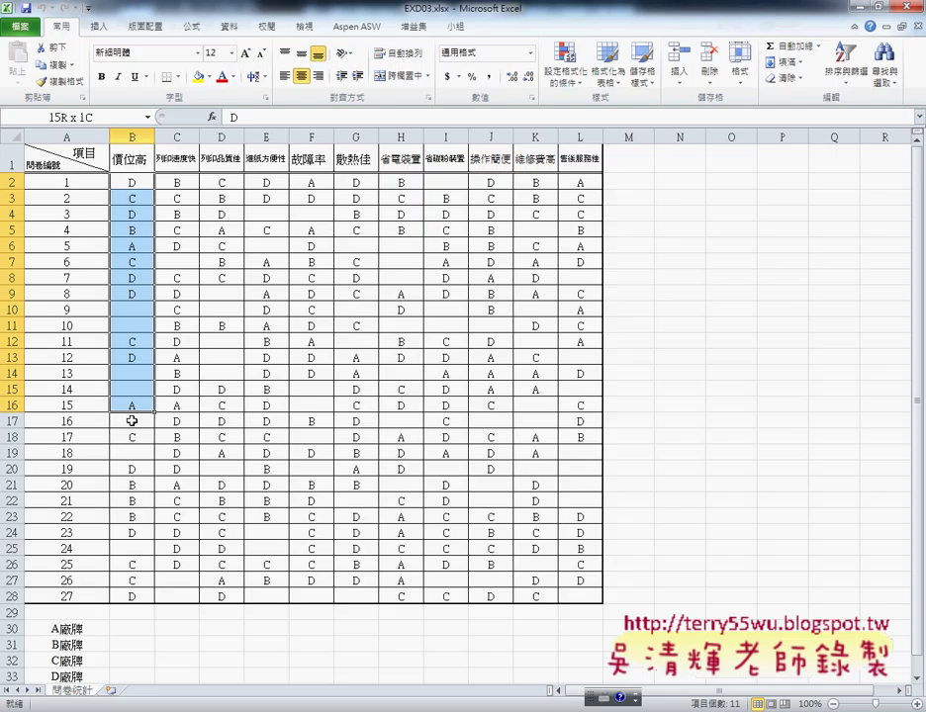
{"action": "mouse_move", "coordinate": [130, 418]}
{"action": "left_mouse_down"}
{"action": "mouse_move", "coordinate": [126, 596]}
{"action": "mouse_move", "coordinate": [240, 597]}
{"action": "left_mouse_up"}
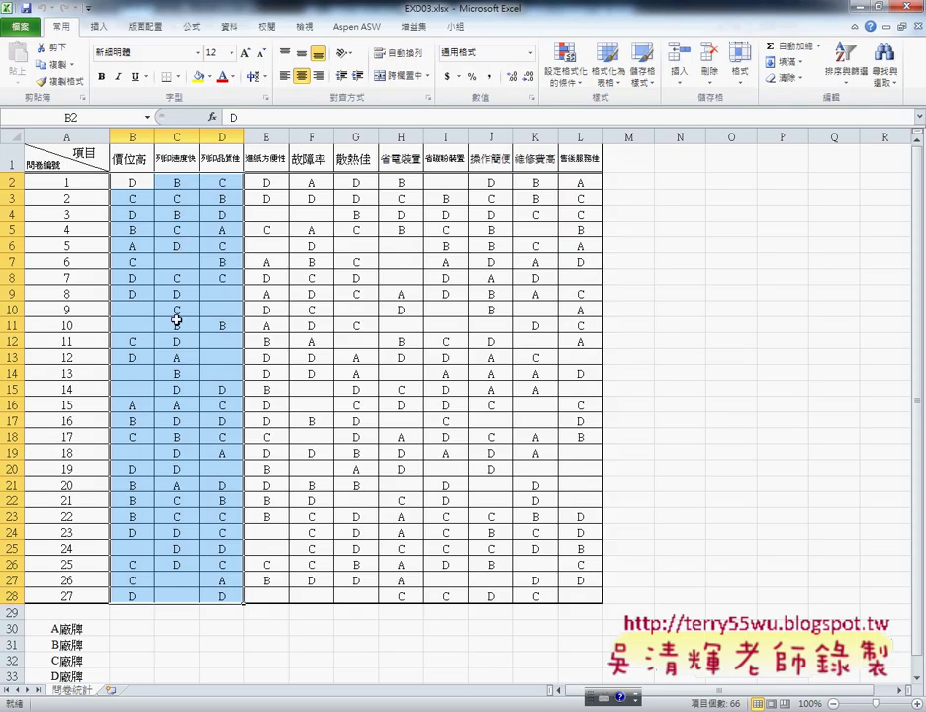
{"action": "left_click", "coordinate": [67, 182]}
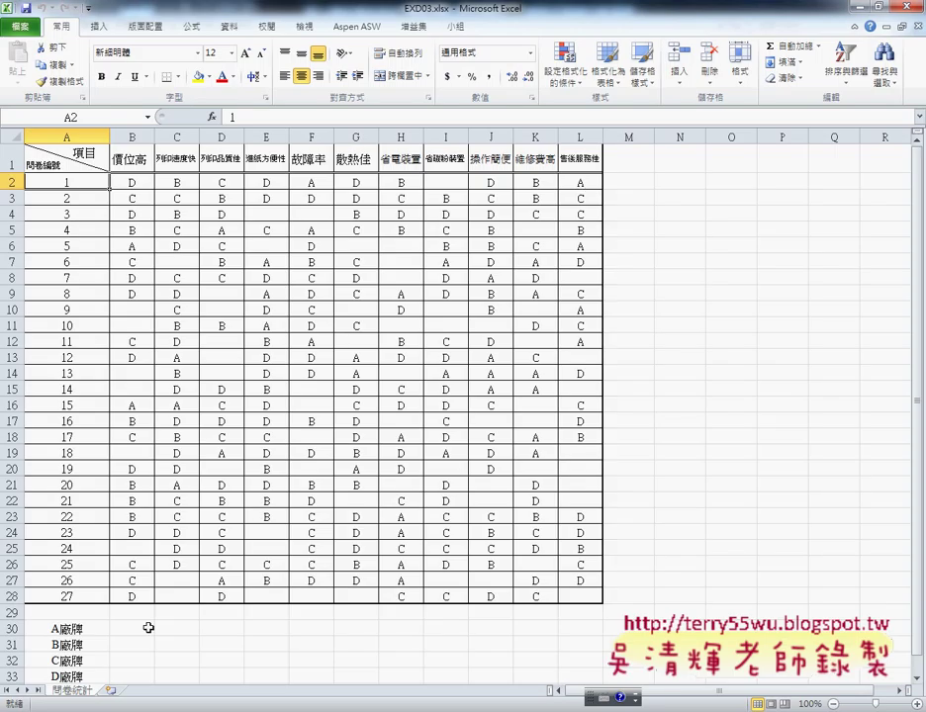
{"action": "left_click", "coordinate": [146, 625]}
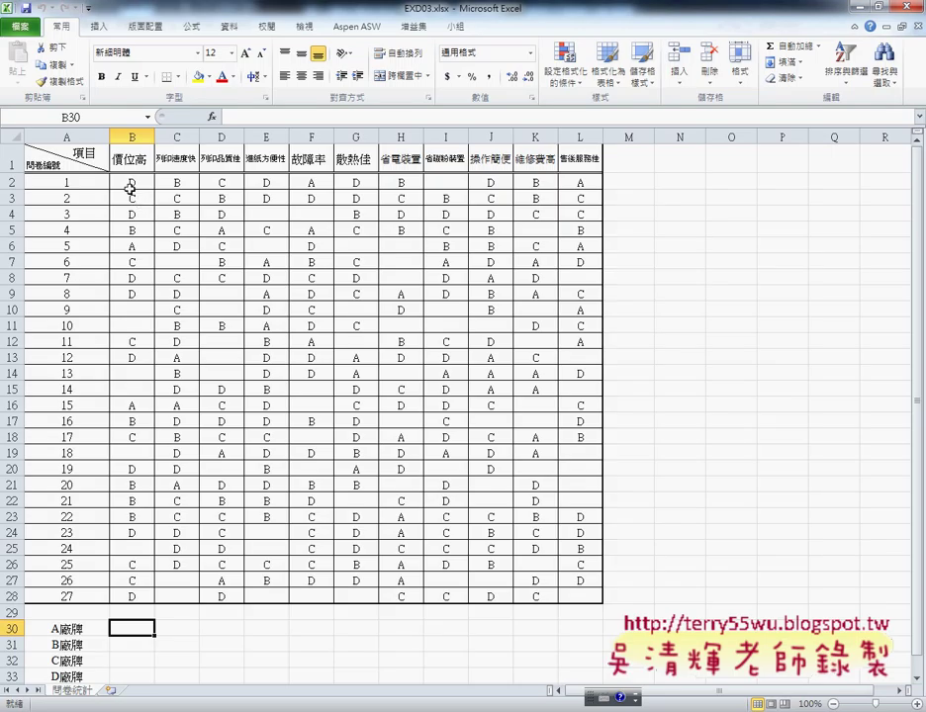
{"action": "left_click", "coordinate": [135, 183]}
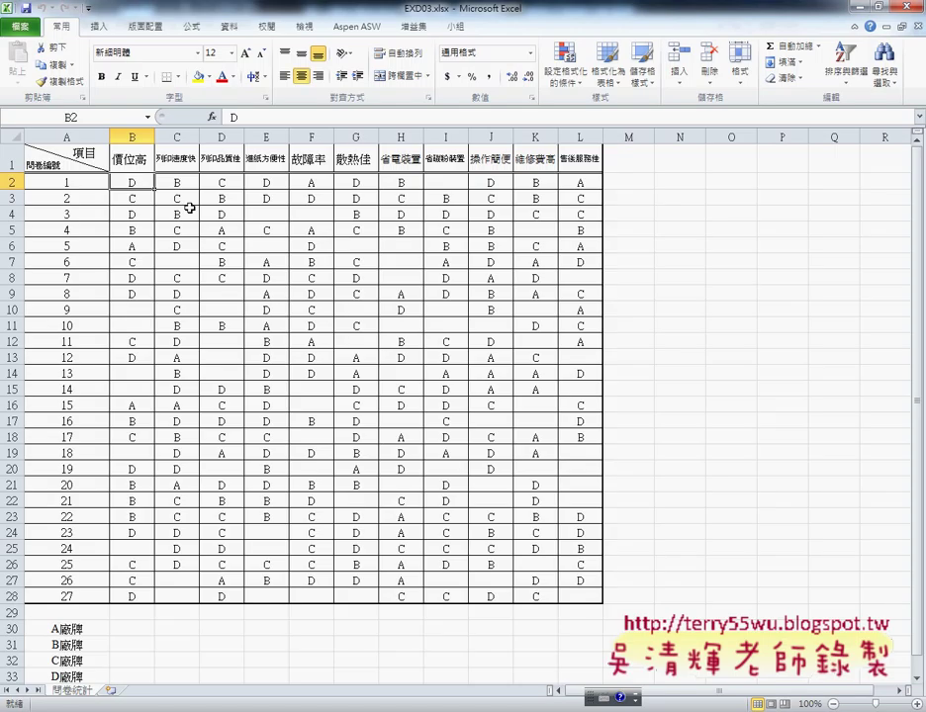
{"action": "left_click", "coordinate": [588, 598]}
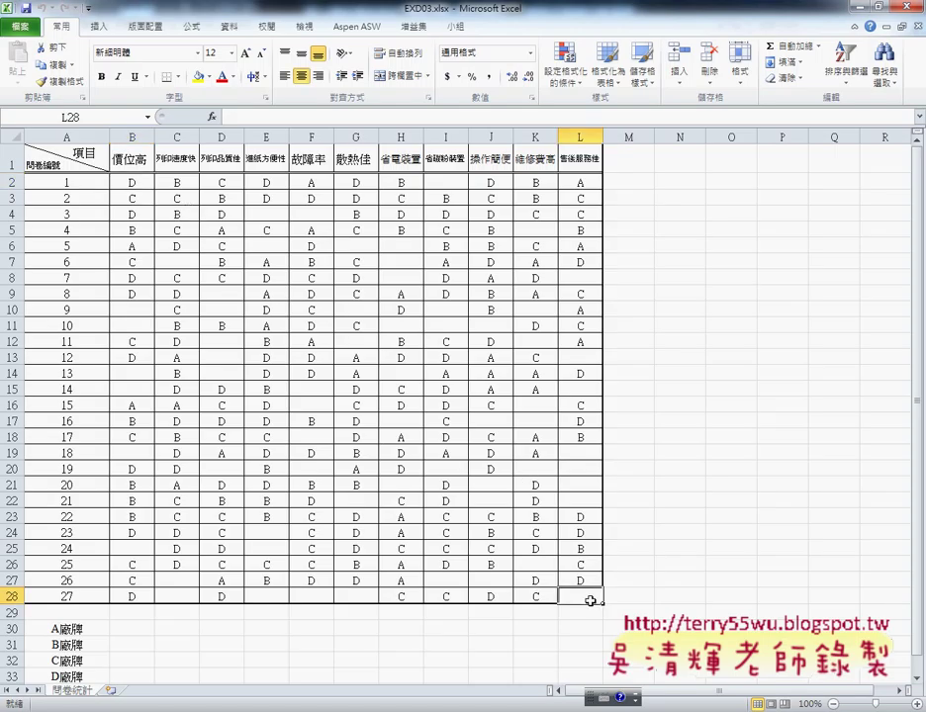
{"action": "left_click", "coordinate": [130, 626]}
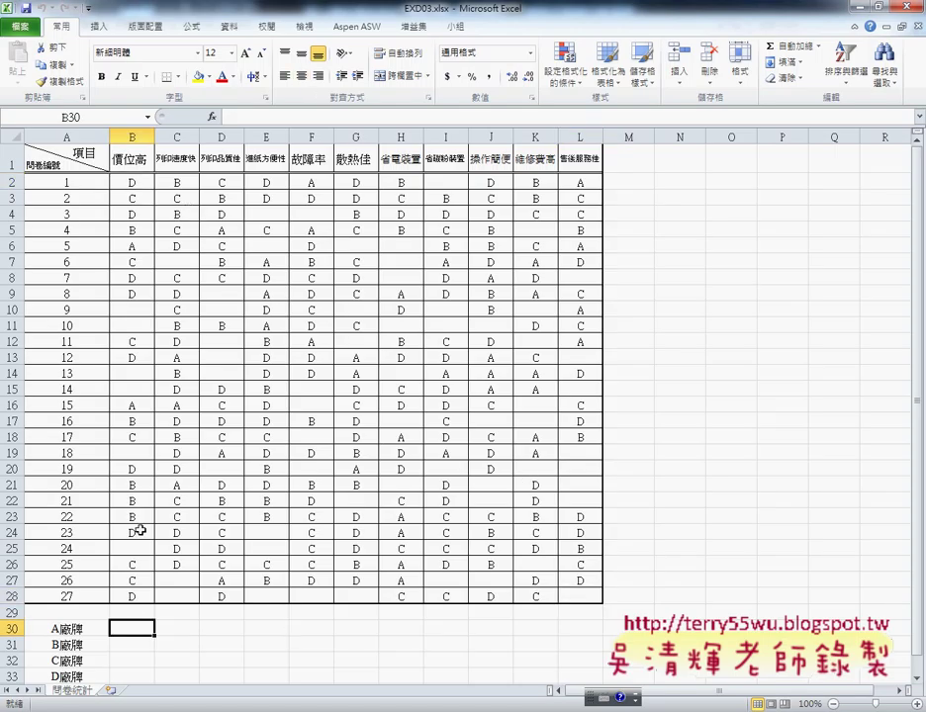
{"action": "scroll", "coordinate": [140, 531], "scroll_direction": "down", "scroll_amount": 2}
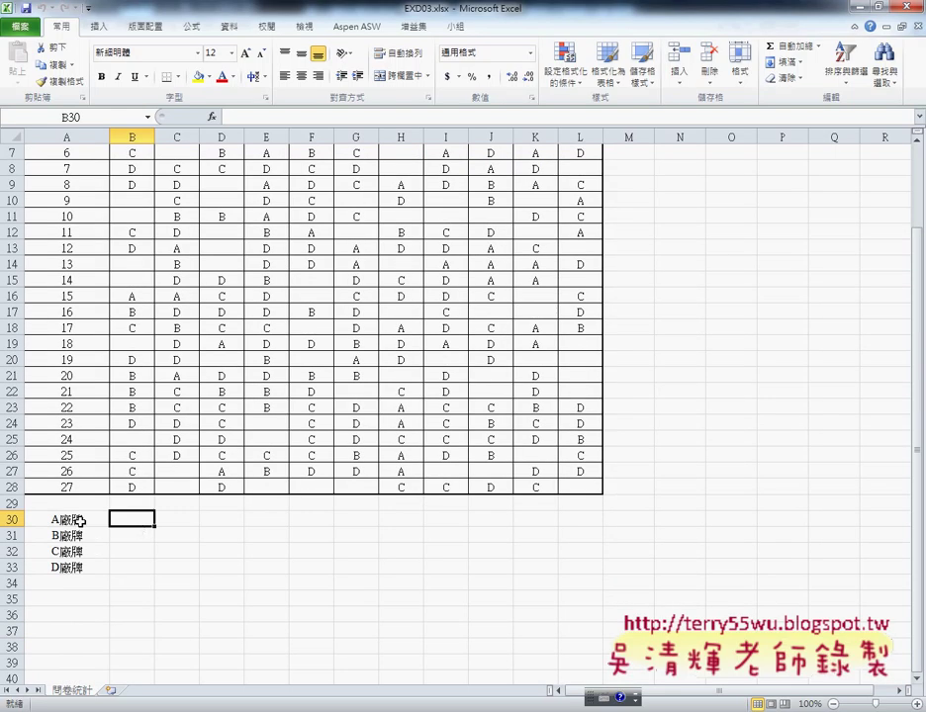
{"action": "scroll", "coordinate": [79, 520], "scroll_direction": "up", "scroll_amount": 1}
{"action": "scroll", "coordinate": [79, 521], "scroll_direction": "up", "scroll_amount": 1}
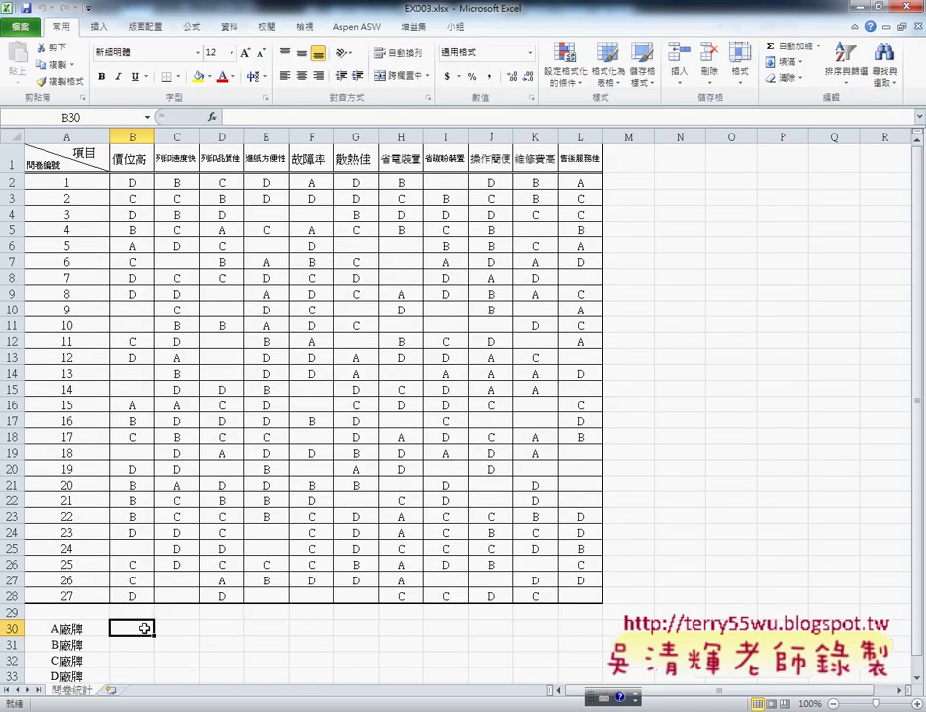
Insert COUNTIF into B30 from the 全部 function category.
{"action": "left_click", "coordinate": [212, 116]}
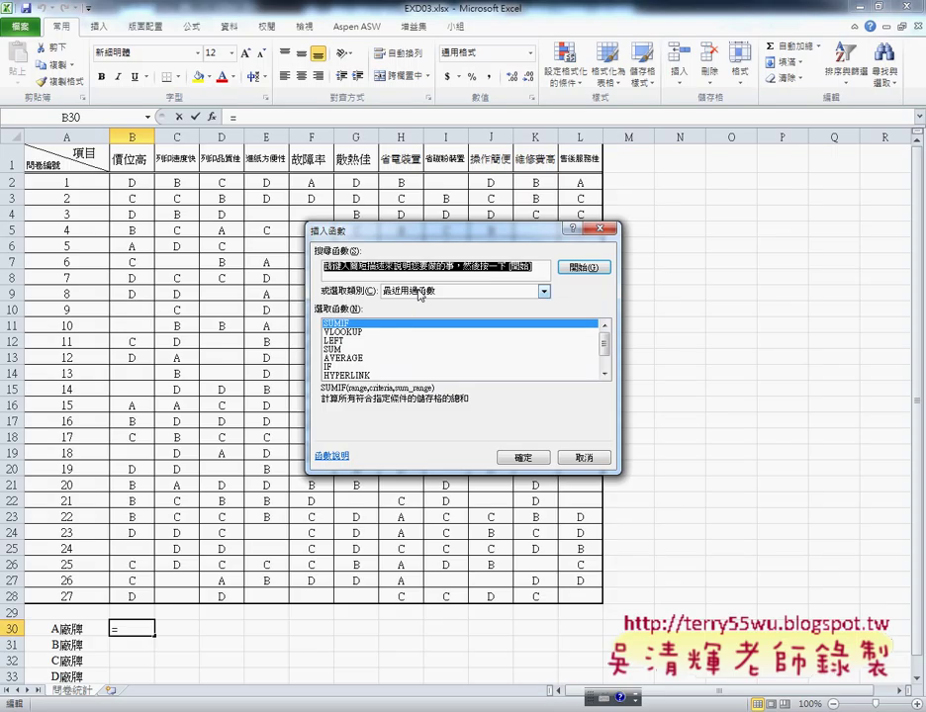
{"action": "left_click", "coordinate": [419, 292]}
{"action": "left_click", "coordinate": [415, 311]}
{"action": "left_click", "coordinate": [416, 350]}
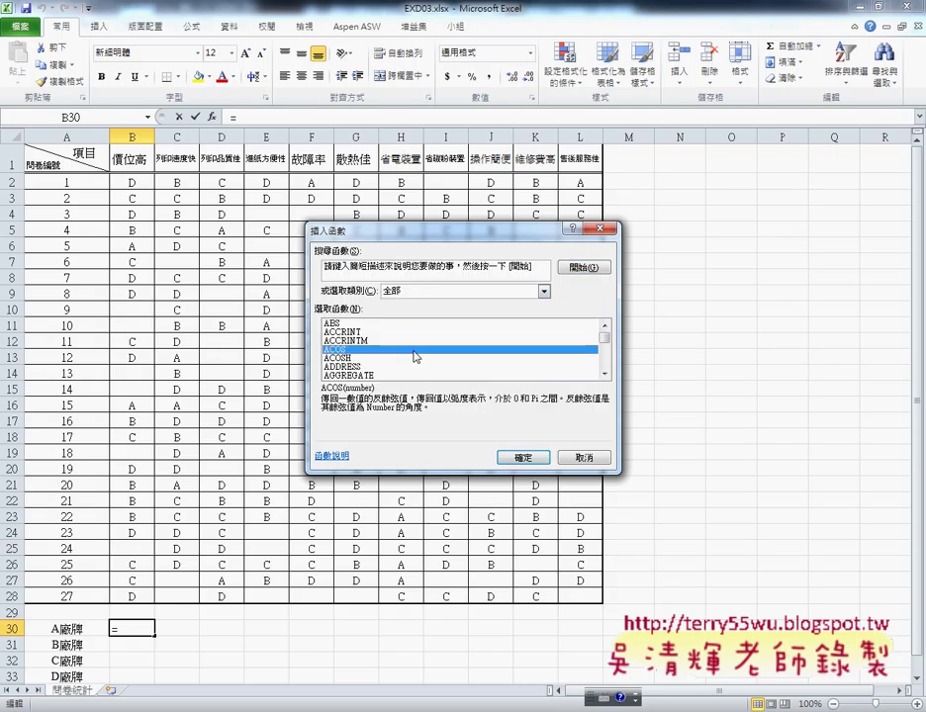
{"action": "key", "text": "Down"}
{"action": "key", "text": "Down"}
{"action": "key", "text": "Down"}
{"action": "key", "text": "Down"}
{"action": "key", "text": "Down"}
{"action": "key", "text": "Down"}
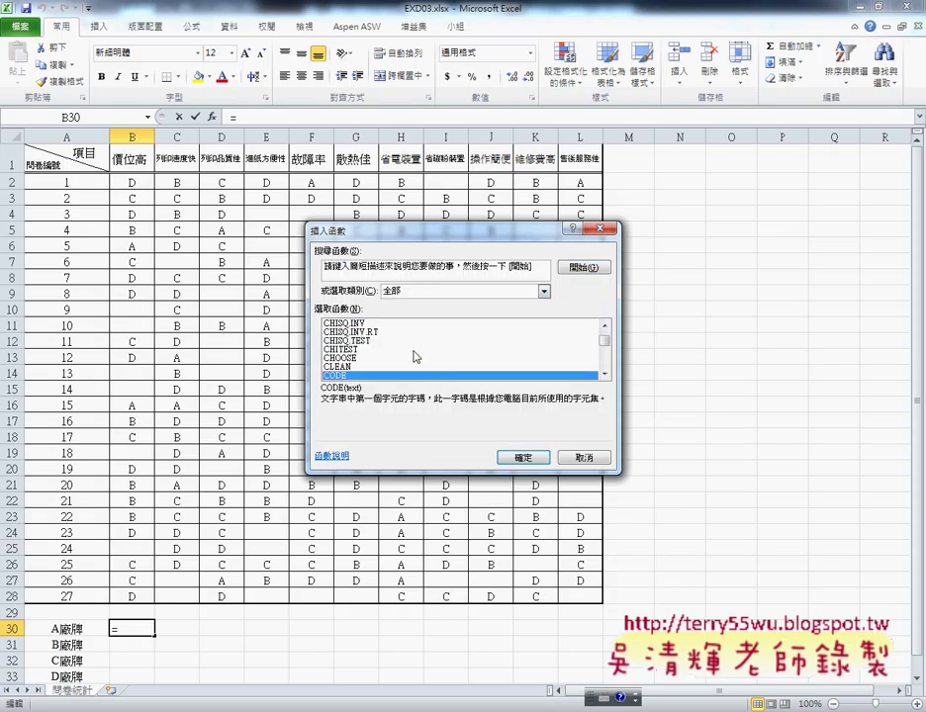
{"action": "key", "text": "Down"}
{"action": "key", "text": "Down"}
{"action": "key", "text": "Down"}
{"action": "key", "text": "Down"}
{"action": "key", "text": "Down"}
{"action": "key", "text": "Down"}
{"action": "key", "text": "Down"}
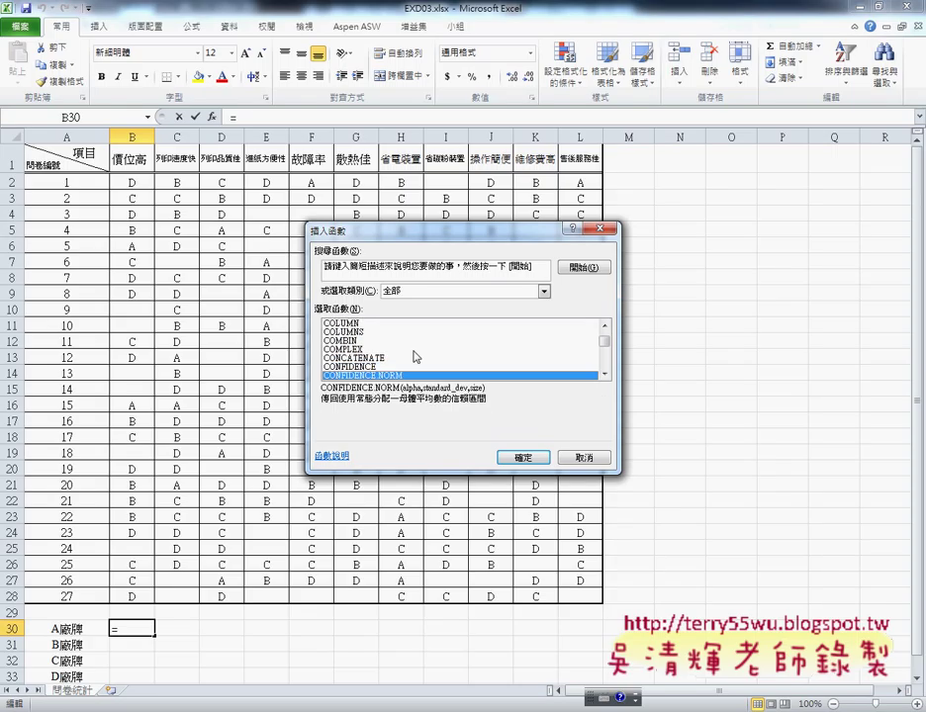
{"action": "key", "text": "Down"}
{"action": "key", "text": "Down"}
{"action": "key", "text": "Down"}
{"action": "key", "text": "Down"}
{"action": "key", "text": "Down"}
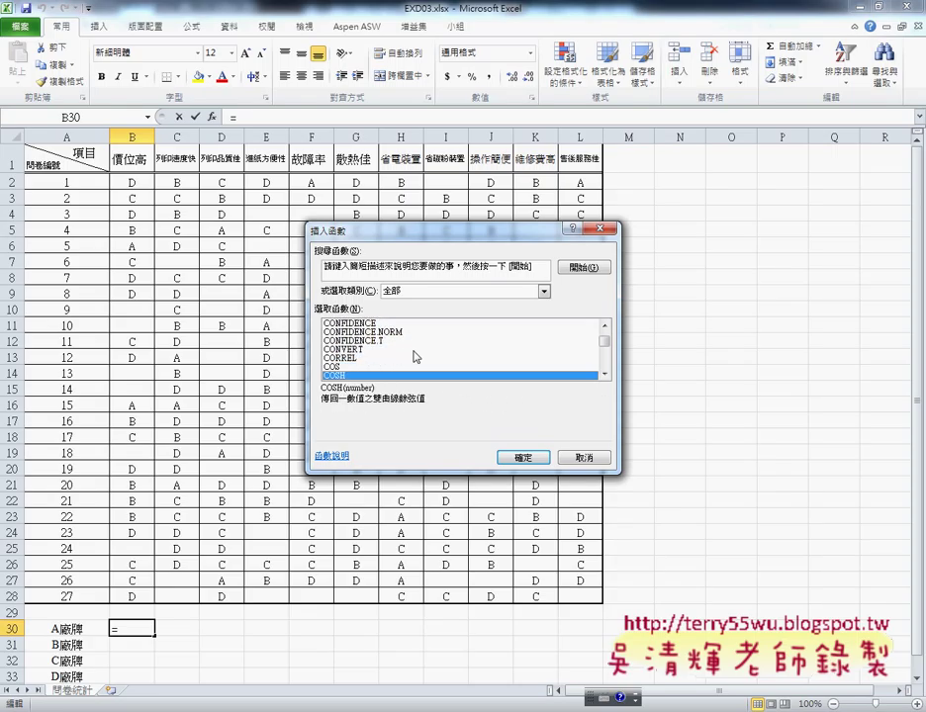
{"action": "key", "text": "Down"}
{"action": "key", "text": "Down"}
{"action": "key", "text": "Down"}
{"action": "key", "text": "Down"}
{"action": "key", "text": "Down"}
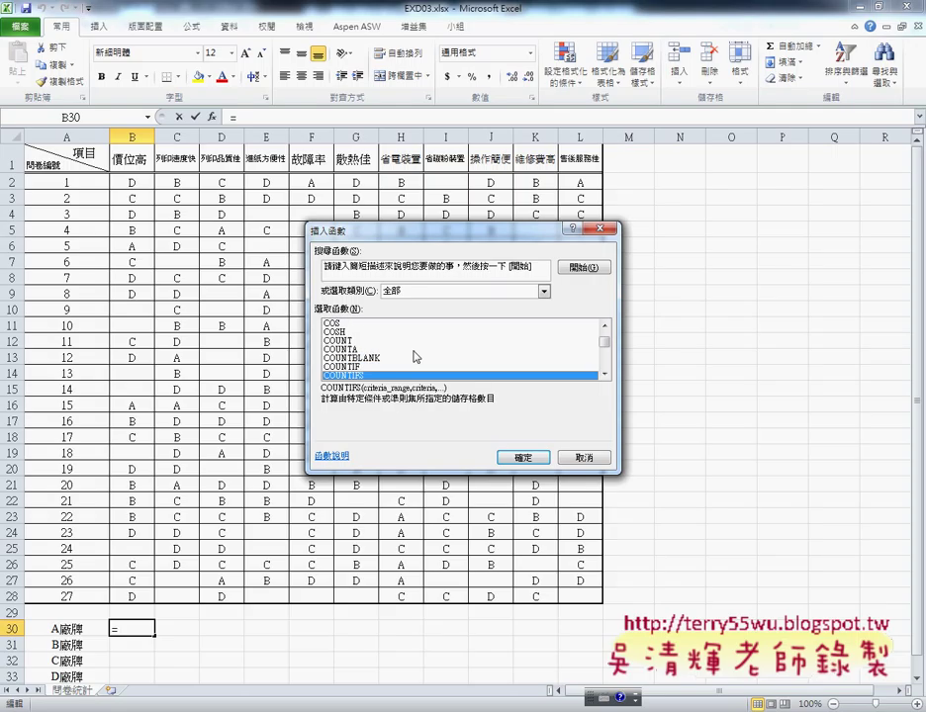
{"action": "key", "text": "Up"}
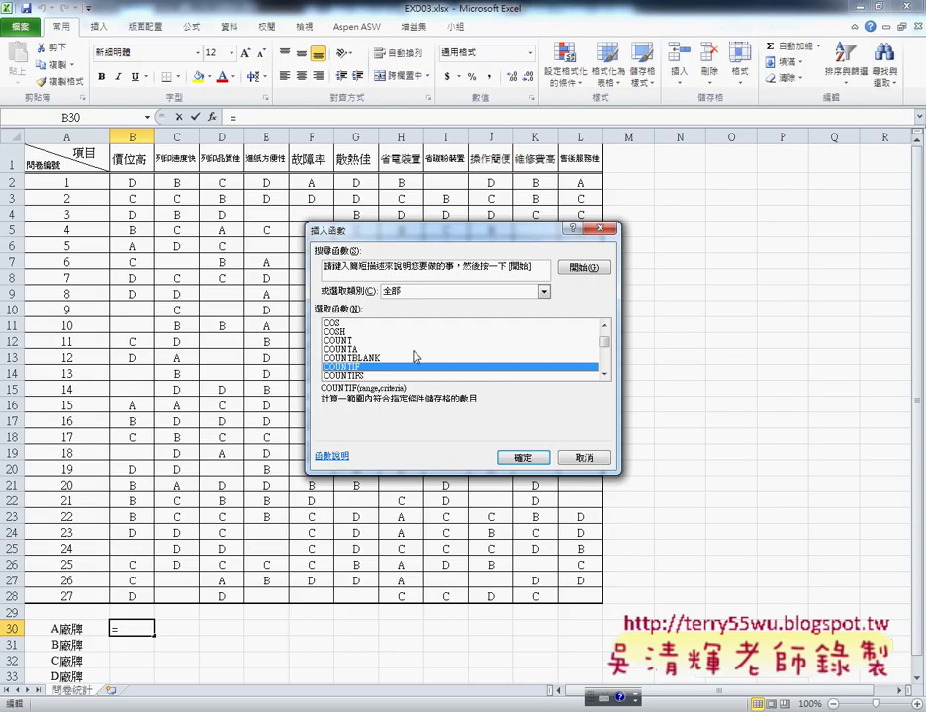
{"action": "left_click", "coordinate": [529, 458]}
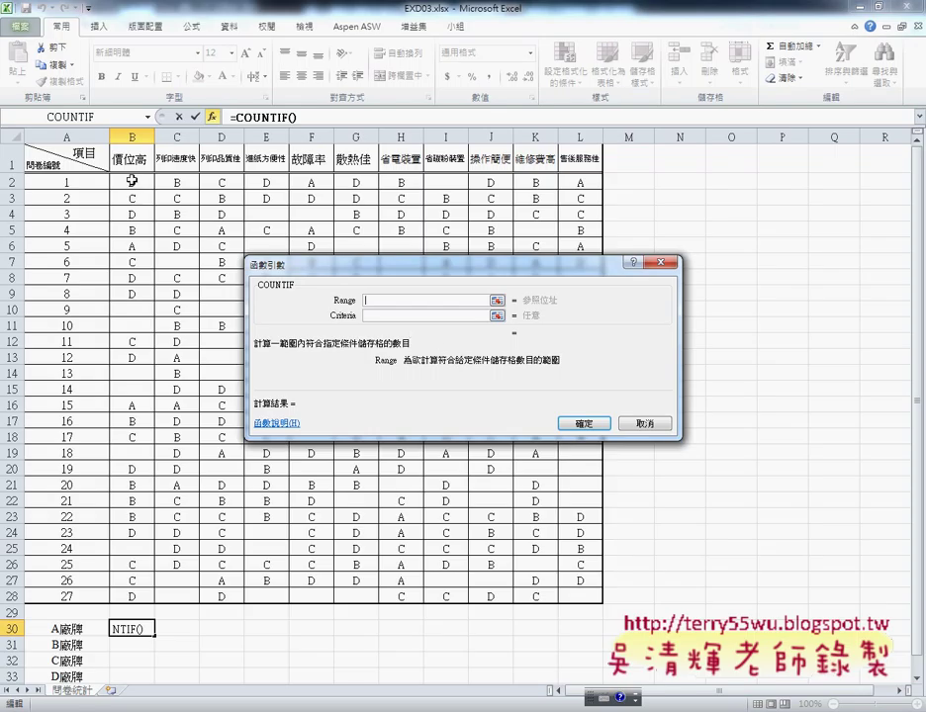
Set the COUNTIF range to the absolute reference $B$2:$B$28.
{"action": "mouse_move", "coordinate": [132, 181]}
{"action": "left_mouse_down"}
{"action": "mouse_move", "coordinate": [312, 319]}
{"action": "mouse_move", "coordinate": [575, 600]}
{"action": "left_mouse_up"}
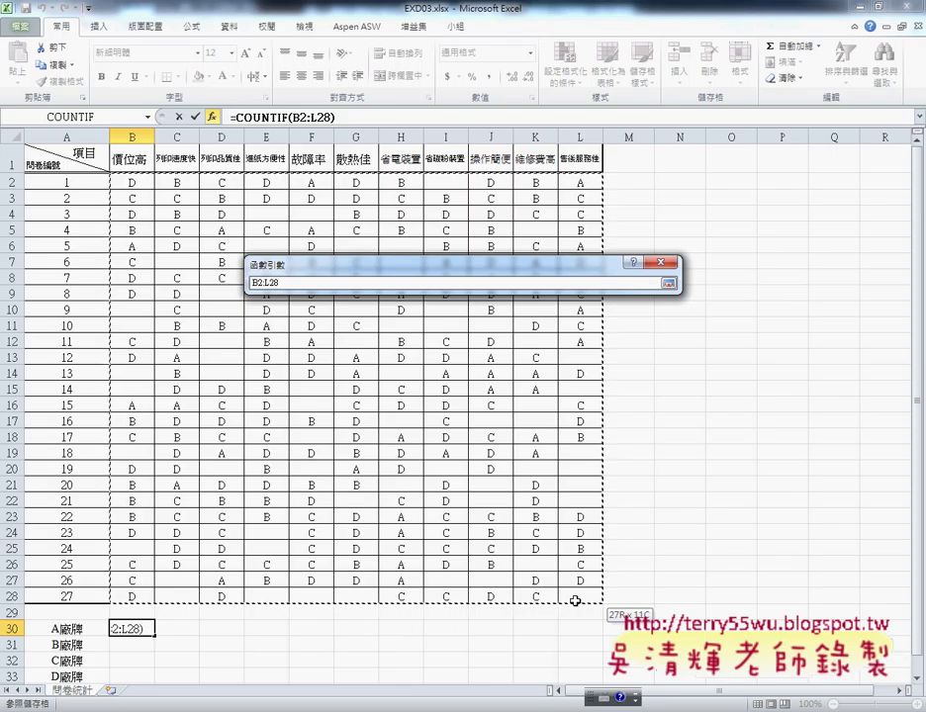
{"action": "mouse_move", "coordinate": [574, 601]}
{"action": "left_mouse_down"}
{"action": "mouse_move", "coordinate": [424, 591]}
{"action": "mouse_move", "coordinate": [141, 599]}
{"action": "left_mouse_up"}
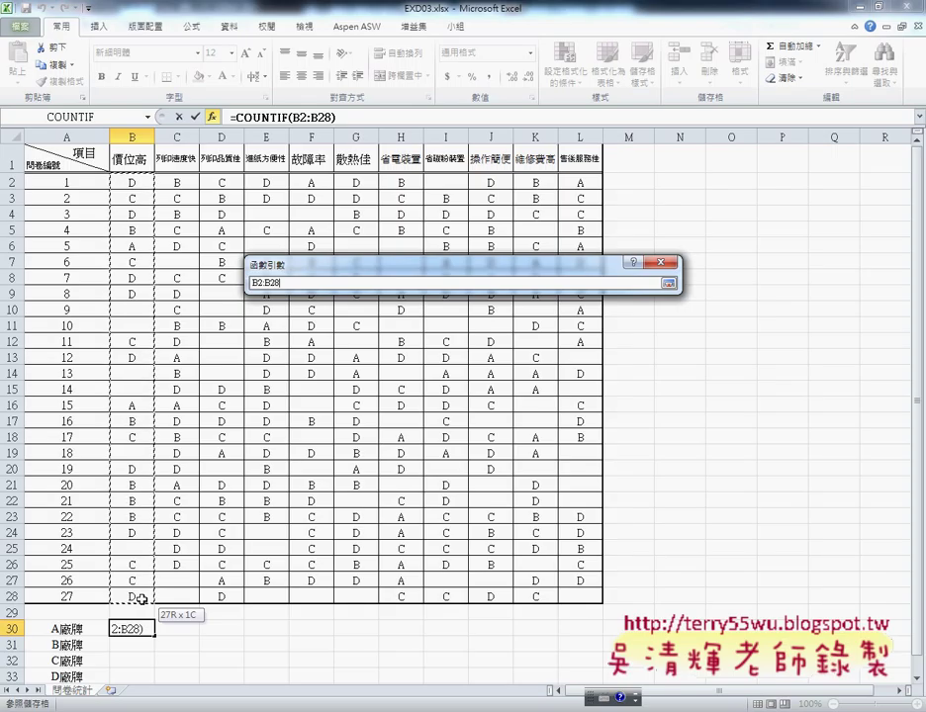
{"action": "left_click_drag", "start_coordinate": [141, 599], "coordinate": [141, 599]}
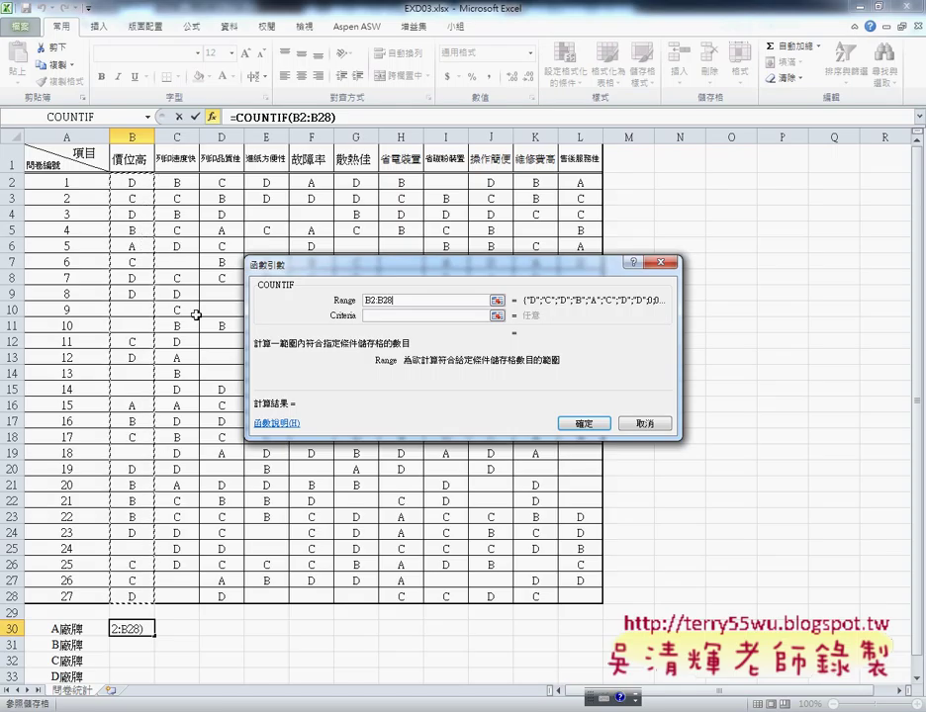
{"action": "left_click_drag", "start_coordinate": [404, 301], "coordinate": [364, 300]}
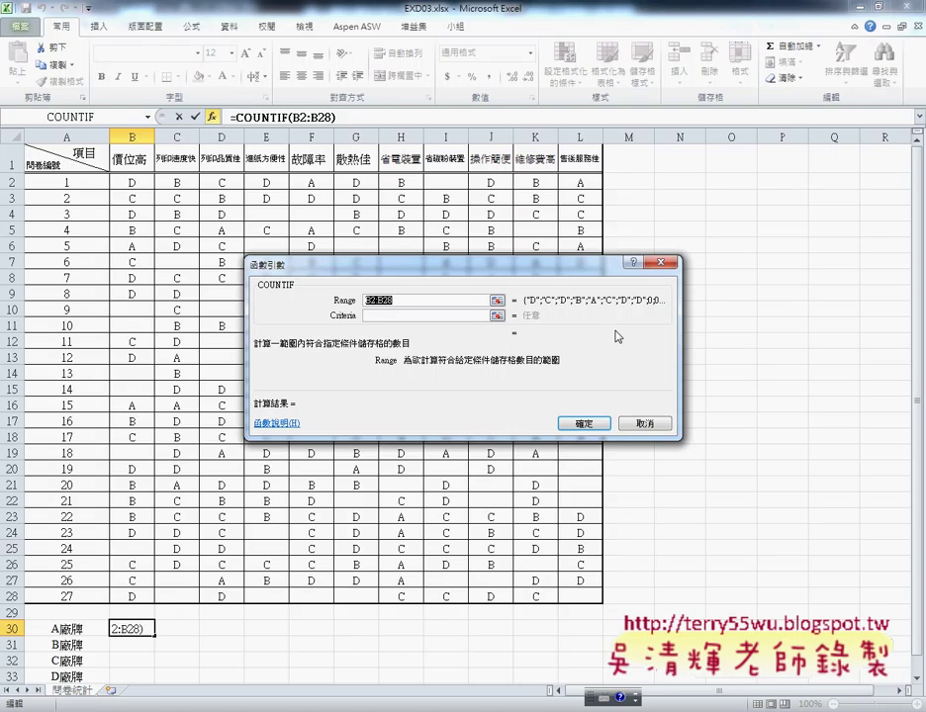
{"action": "key", "text": "F4"}
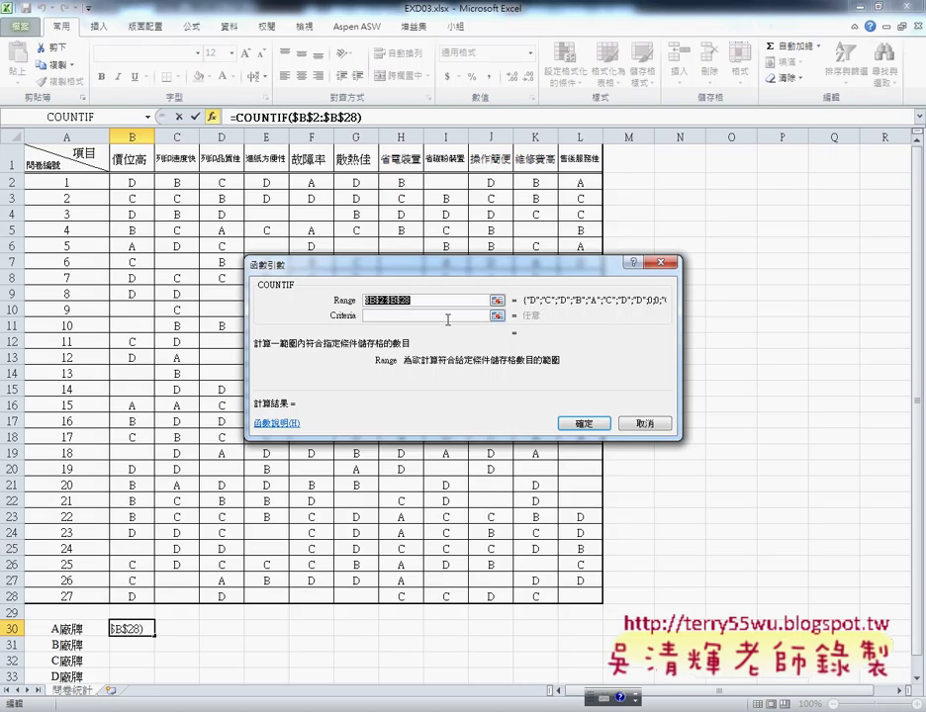
Use A30 as the criteria and confirm, giving =COUNTIF($B$2:$B$28,A30) = 2.
{"action": "left_click", "coordinate": [435, 316]}
{"action": "left_click", "coordinate": [65, 633]}
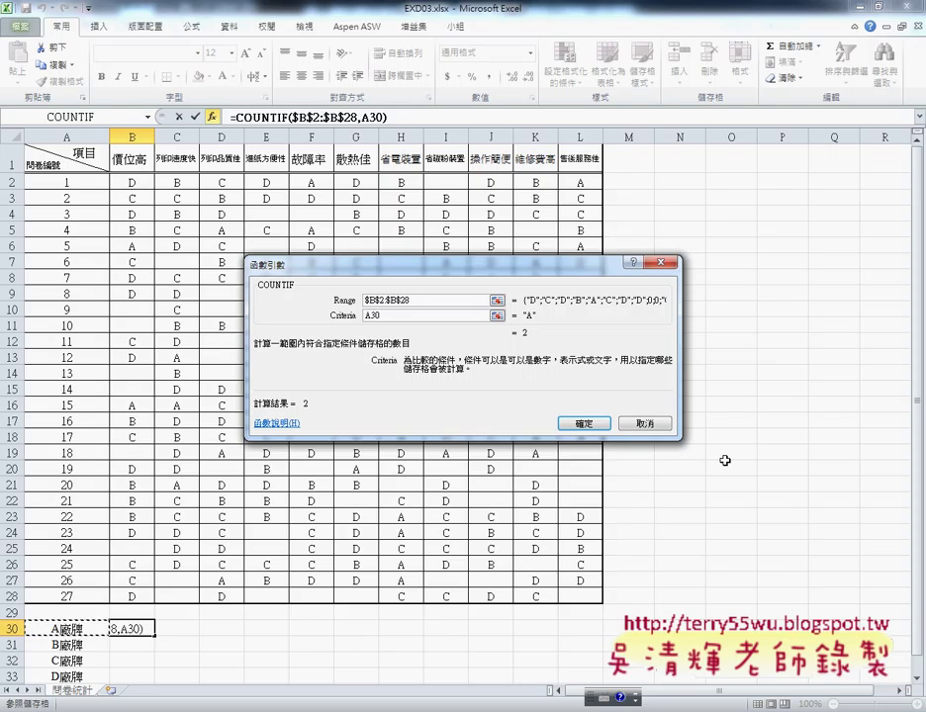
{"action": "left_click", "coordinate": [583, 424]}
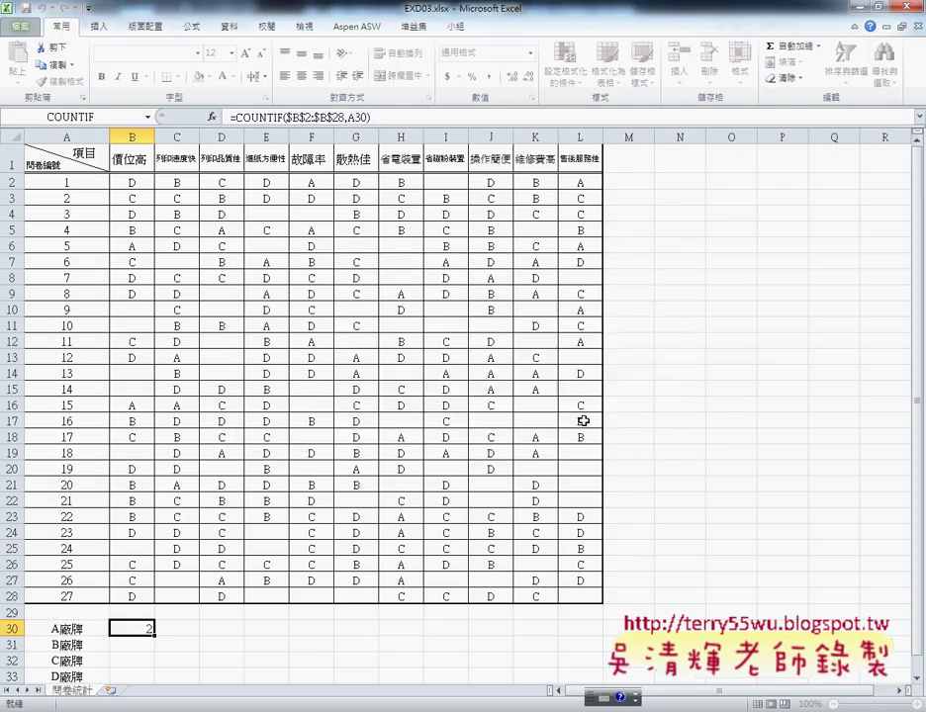
{"action": "left_click", "coordinate": [82, 629]}
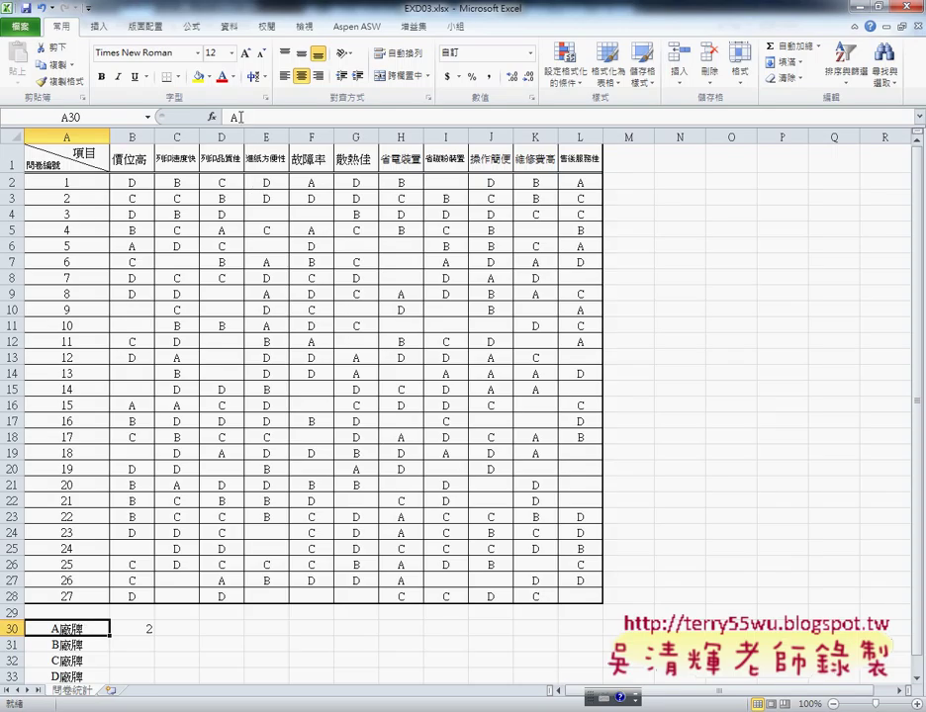
{"action": "right_click", "coordinate": [88, 629]}
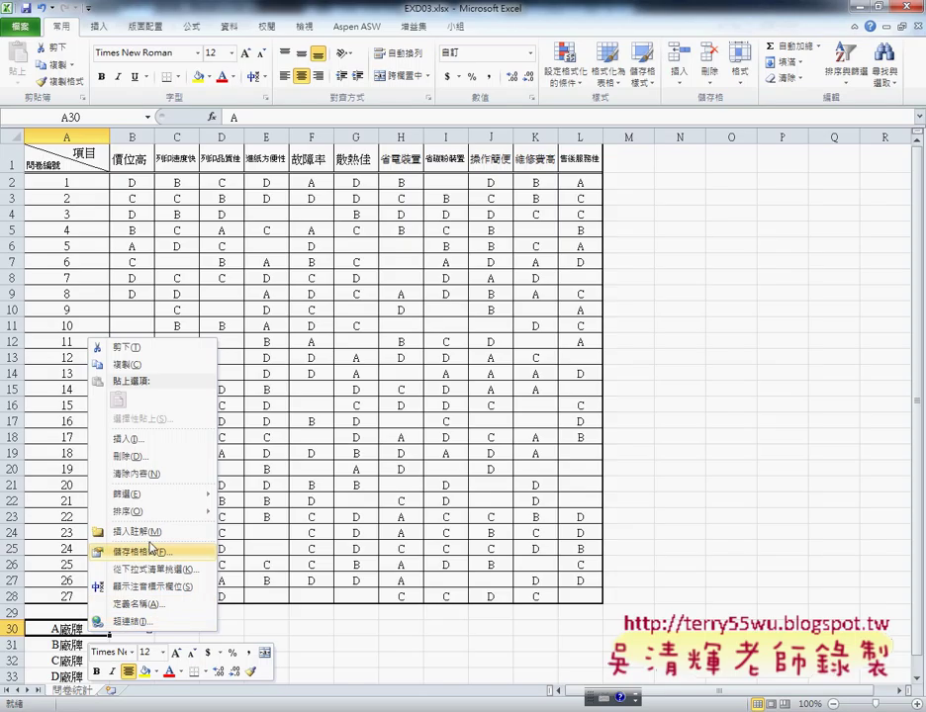
{"action": "left_click", "coordinate": [153, 554]}
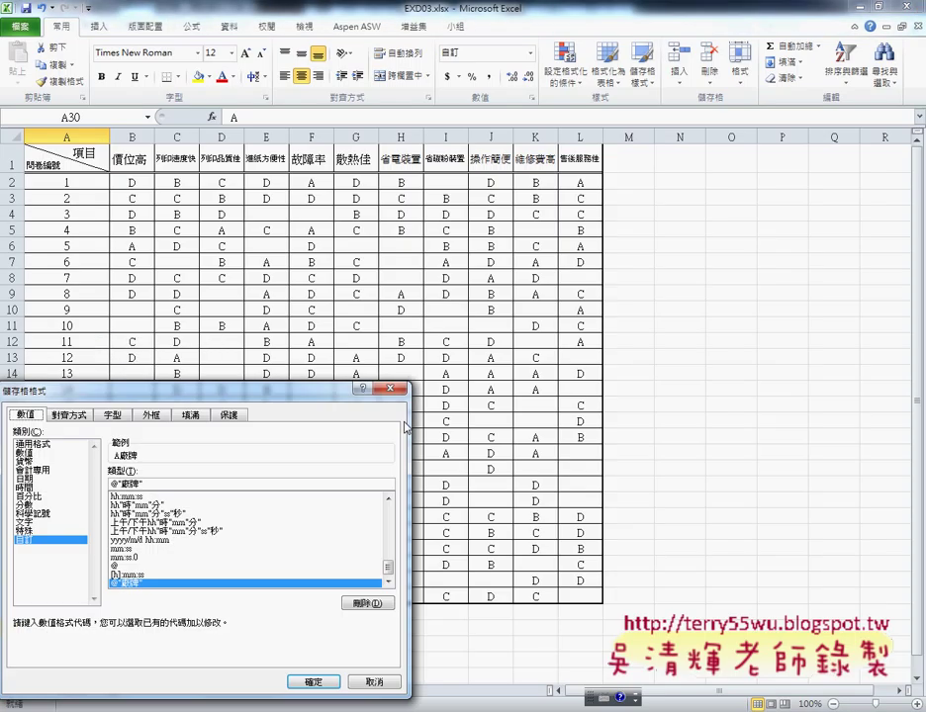
{"action": "left_click_drag", "start_coordinate": [207, 392], "coordinate": [564, 179]}
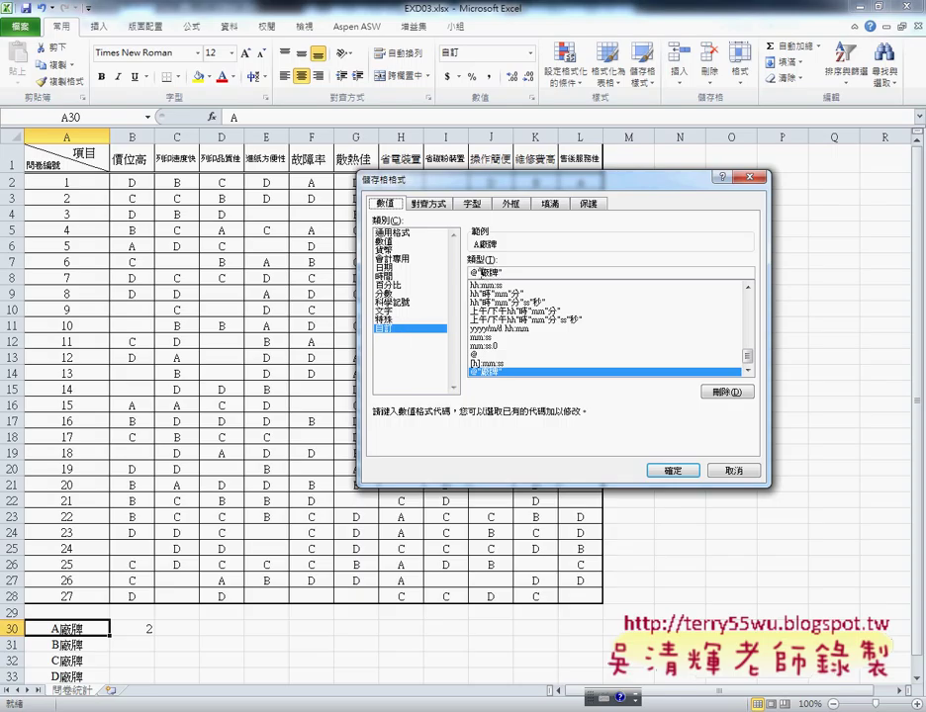
{"action": "left_click_drag", "start_coordinate": [476, 272], "coordinate": [516, 271]}
{"action": "left_click", "coordinate": [733, 471]}
{"action": "left_click", "coordinate": [131, 628]}
{"action": "scroll", "coordinate": [227, 618], "scroll_direction": "down", "scroll_amount": 3}
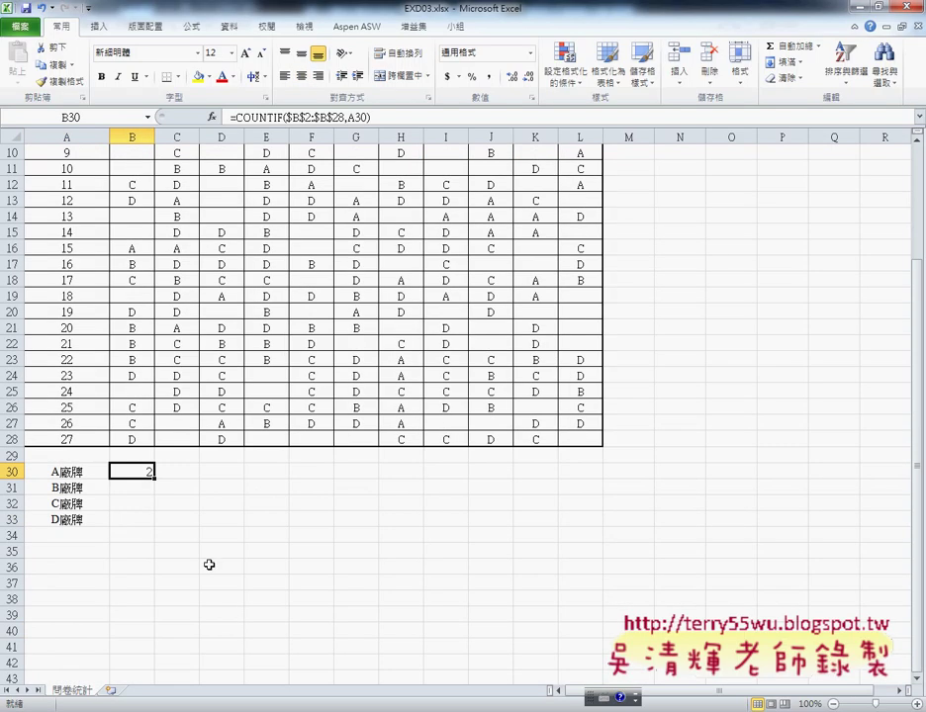
{"action": "left_click_drag", "start_coordinate": [158, 481], "coordinate": [156, 526]}
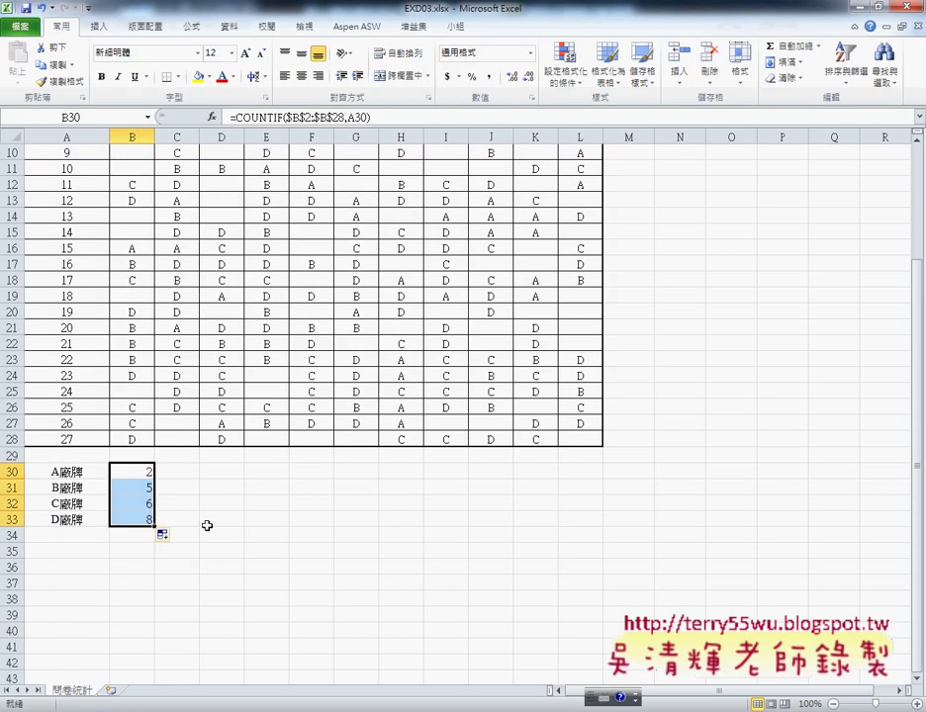
{"action": "left_click_drag", "start_coordinate": [153, 527], "coordinate": [596, 534]}
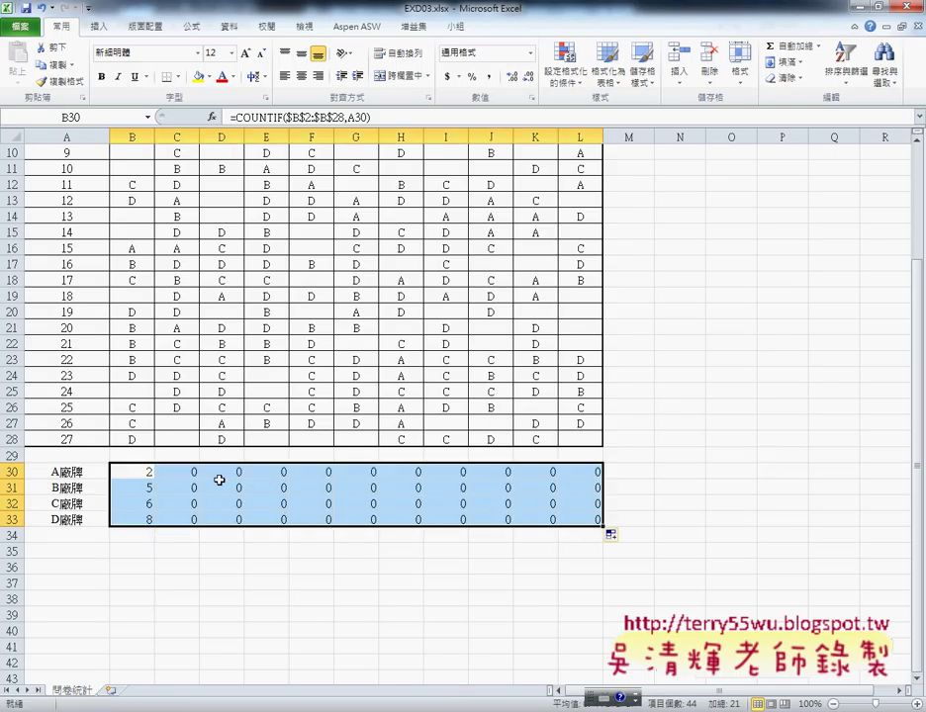
{"action": "left_click", "coordinate": [187, 474]}
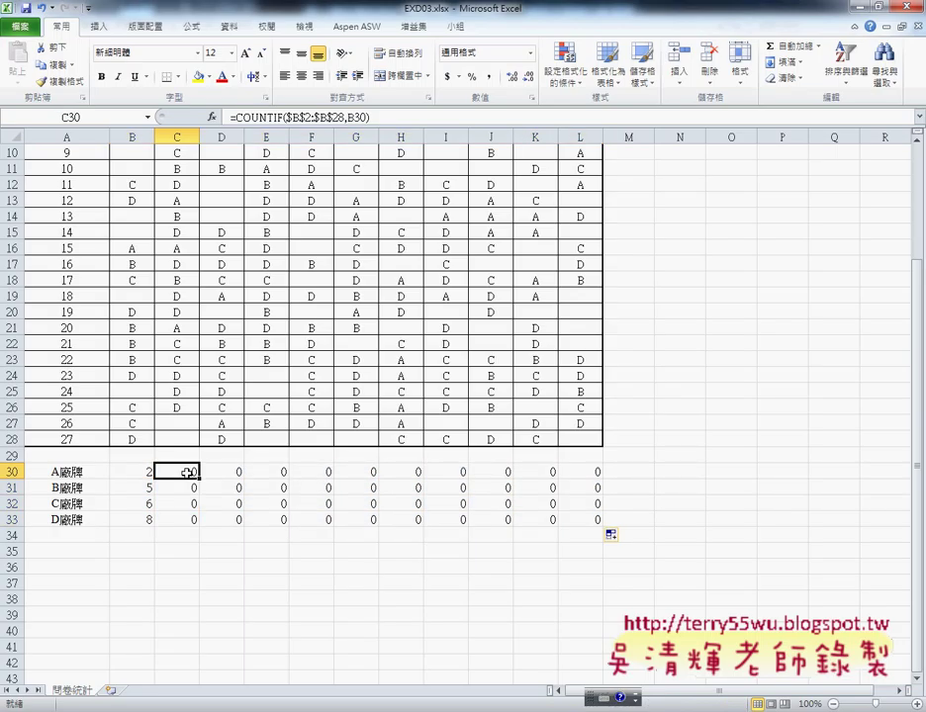
{"action": "scroll", "coordinate": [187, 474], "scroll_direction": "up", "scroll_amount": 3}
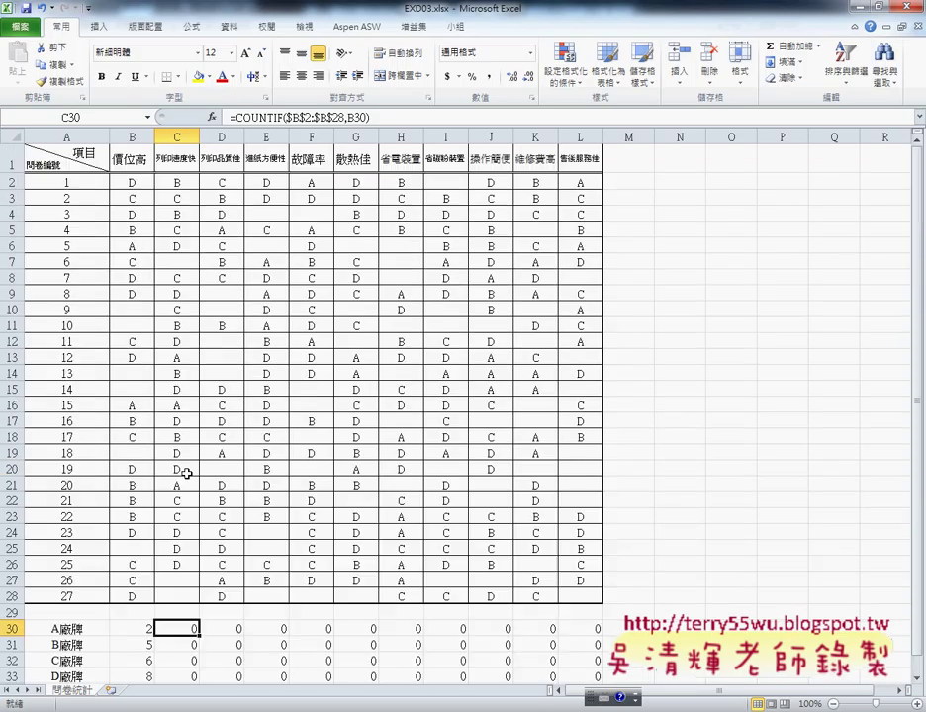
{"action": "scroll", "coordinate": [187, 473], "scroll_direction": "down", "scroll_amount": 3}
{"action": "left_click", "coordinate": [139, 471]}
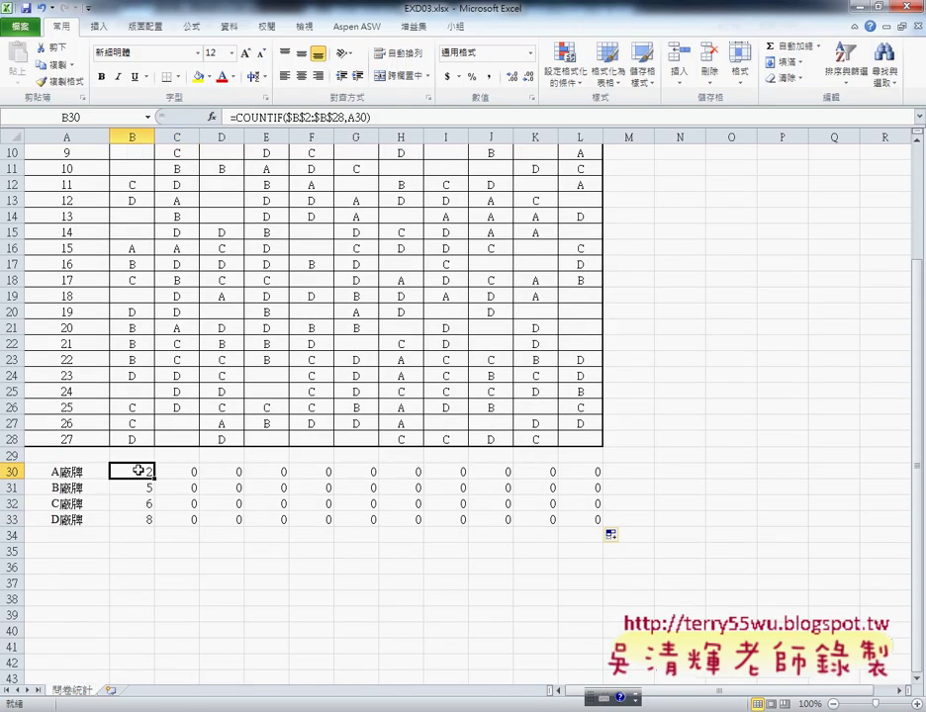
{"action": "key", "text": "ctrl+z"}
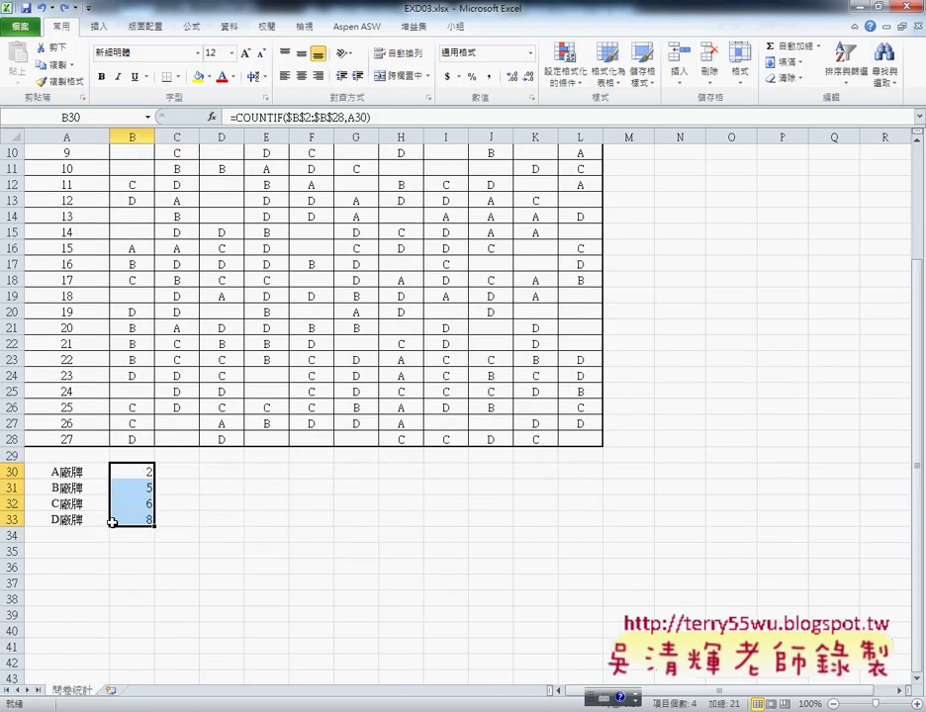
{"action": "key", "text": "ctrl+z"}
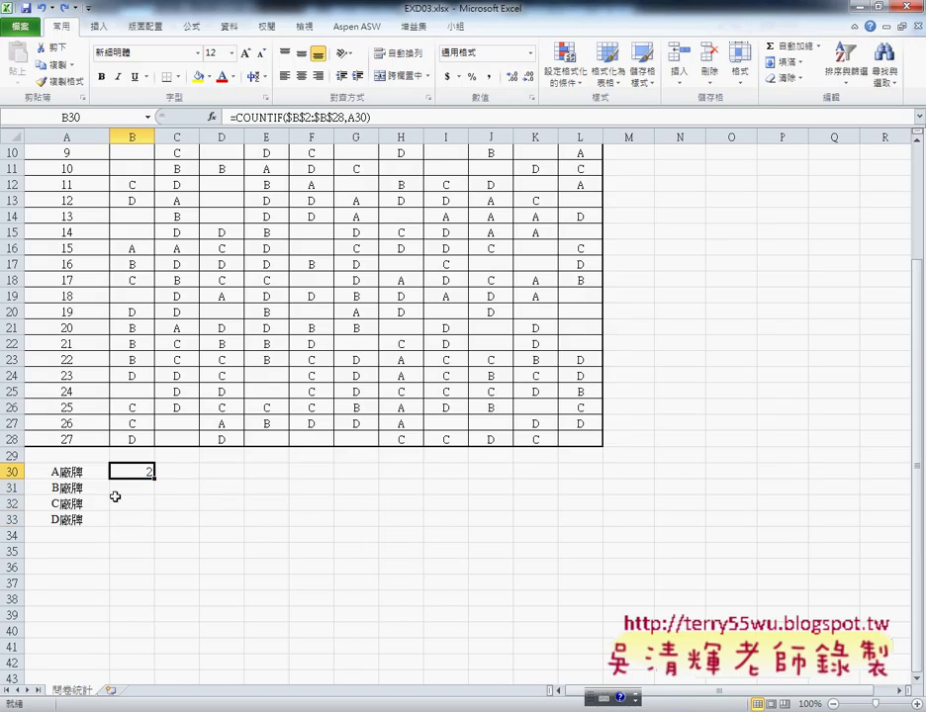
{"action": "left_click", "coordinate": [322, 116]}
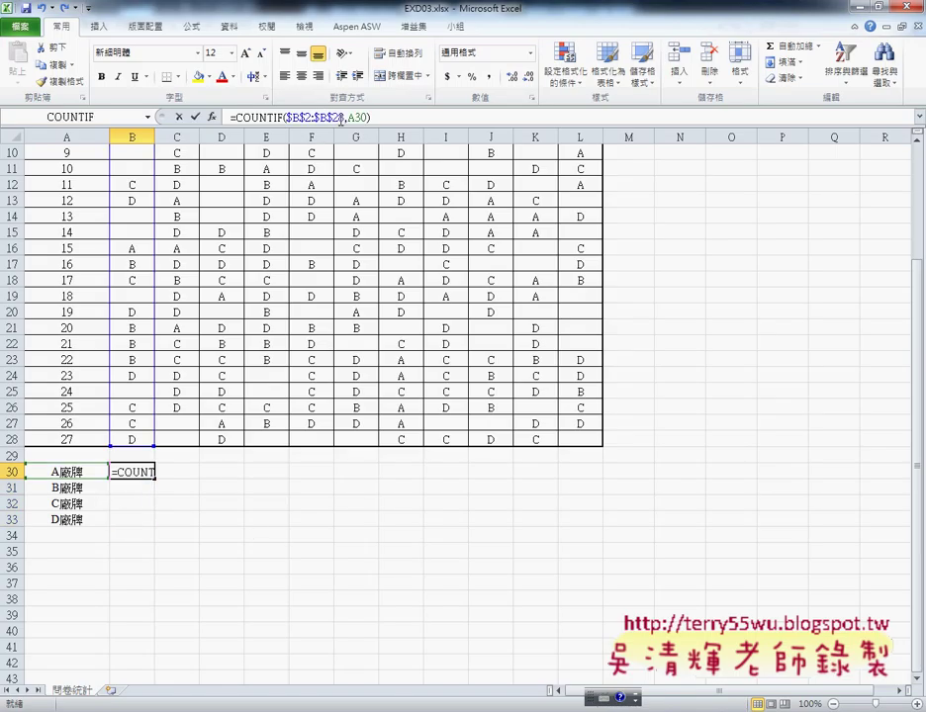
{"action": "left_click_drag", "start_coordinate": [385, 116], "coordinate": [231, 116]}
{"action": "right_click", "coordinate": [308, 116]}
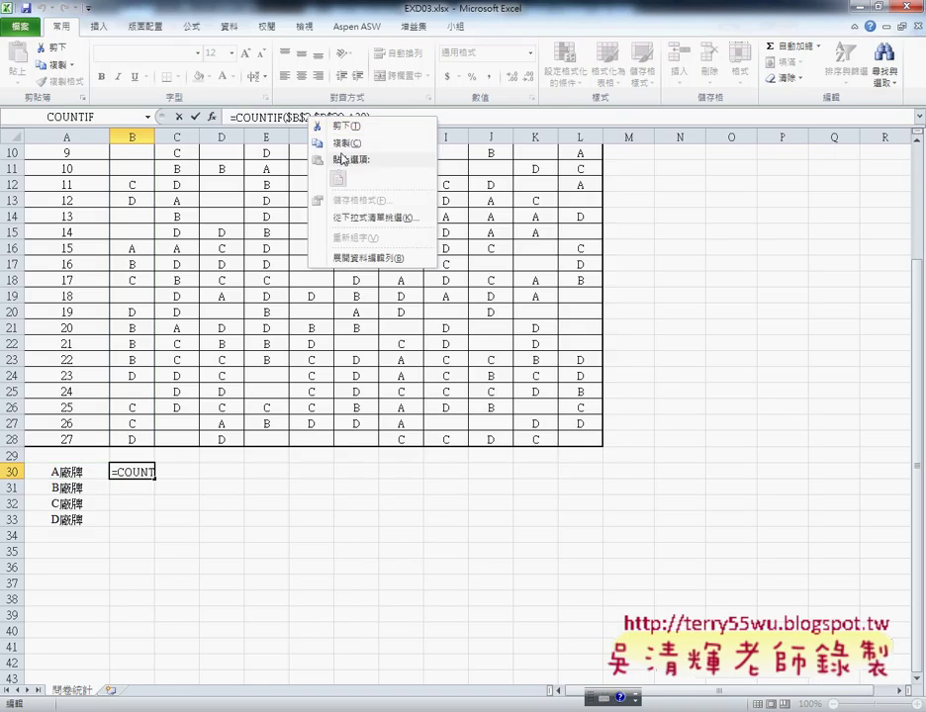
{"action": "left_click", "coordinate": [327, 141]}
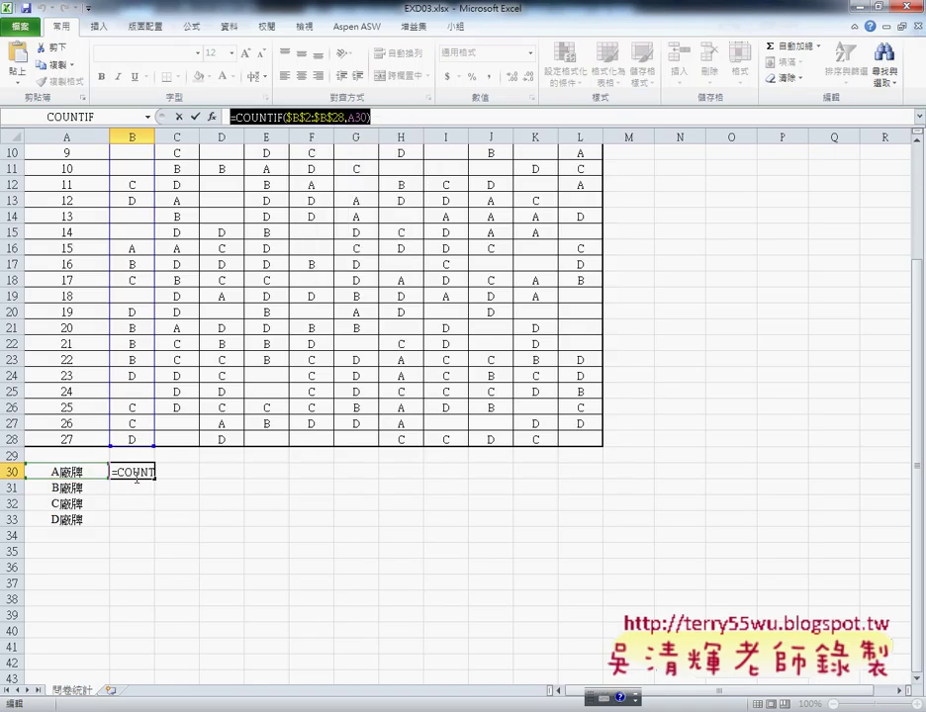
{"action": "left_click", "coordinate": [181, 117]}
{"action": "mouse_move", "coordinate": [129, 472]}
{"action": "left_mouse_down"}
{"action": "mouse_move", "coordinate": [174, 493]}
{"action": "mouse_move", "coordinate": [509, 506]}
{"action": "left_mouse_up"}
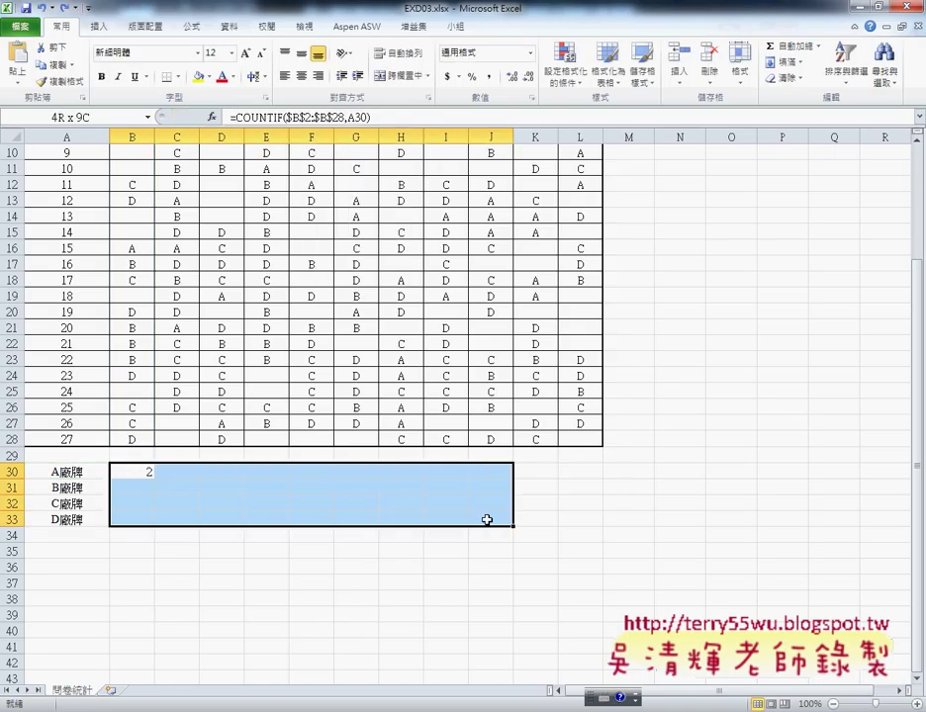
{"action": "right_click", "coordinate": [510, 507]}
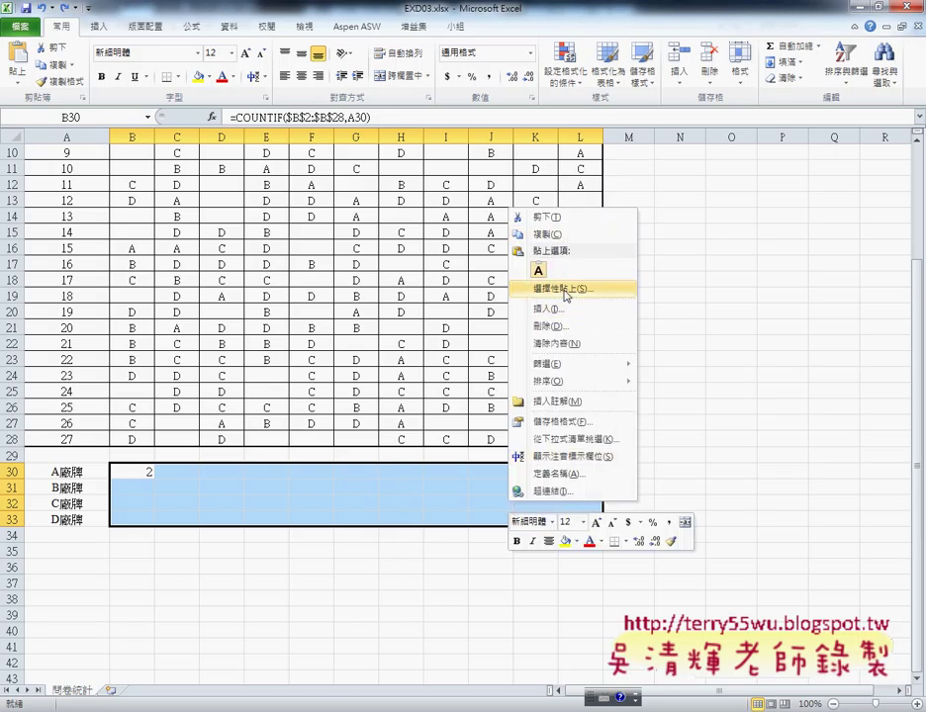
{"action": "left_click", "coordinate": [565, 290]}
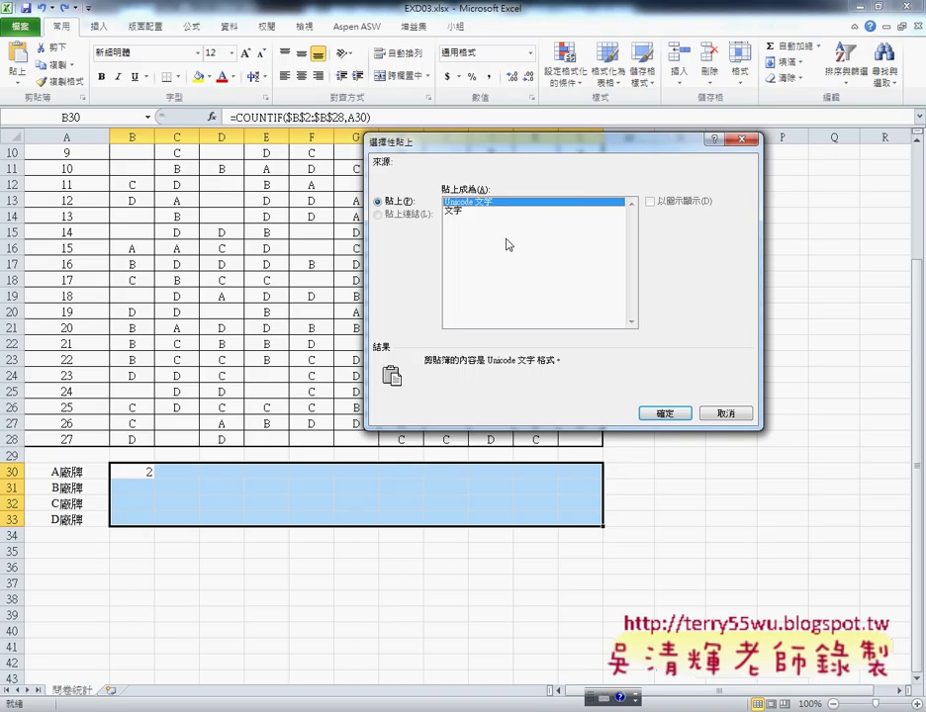
{"action": "key", "text": "Escape"}
{"action": "left_click", "coordinate": [140, 472]}
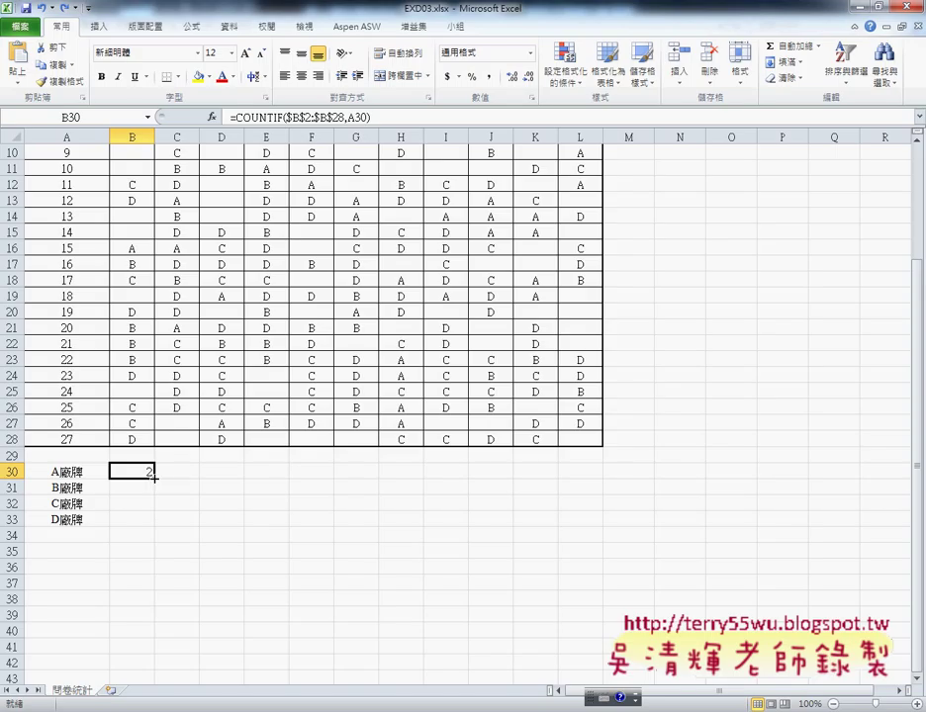
{"action": "left_click_drag", "start_coordinate": [133, 471], "coordinate": [594, 532]}
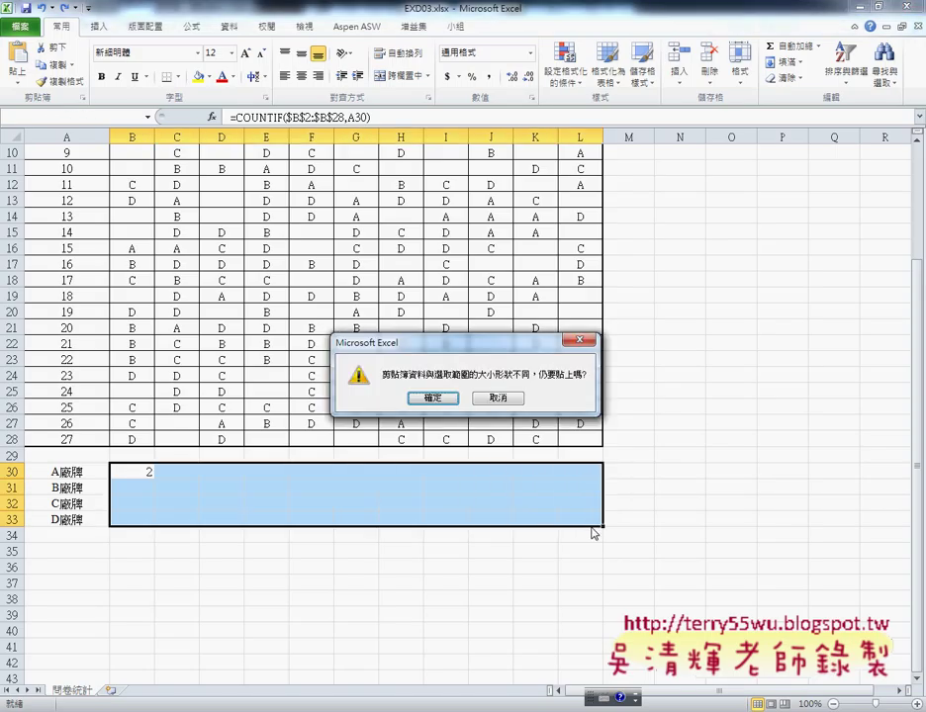
{"action": "left_click", "coordinate": [514, 398]}
{"action": "scroll", "coordinate": [445, 416], "scroll_direction": "up", "scroll_amount": 2}
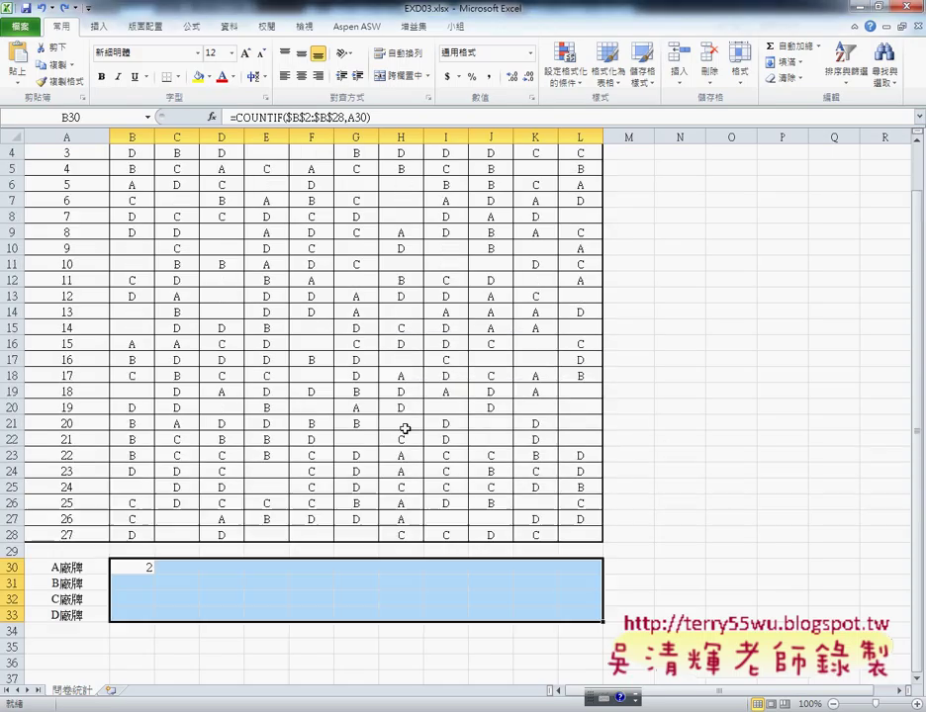
{"action": "scroll", "coordinate": [139, 227], "scroll_direction": "up", "scroll_amount": 1}
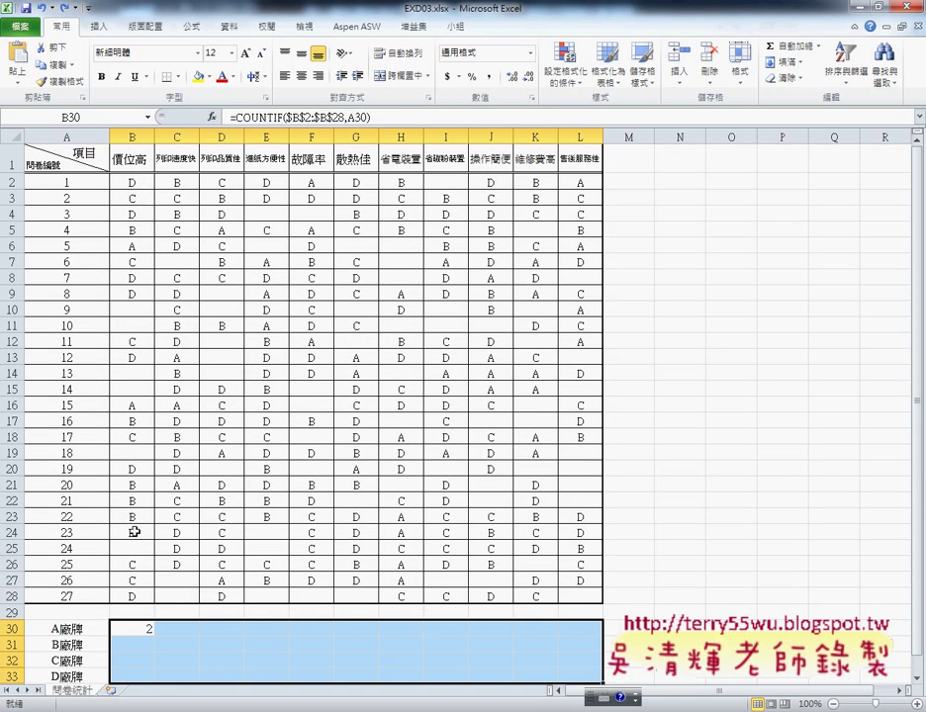
{"action": "scroll", "coordinate": [165, 598], "scroll_direction": "down", "scroll_amount": 2}
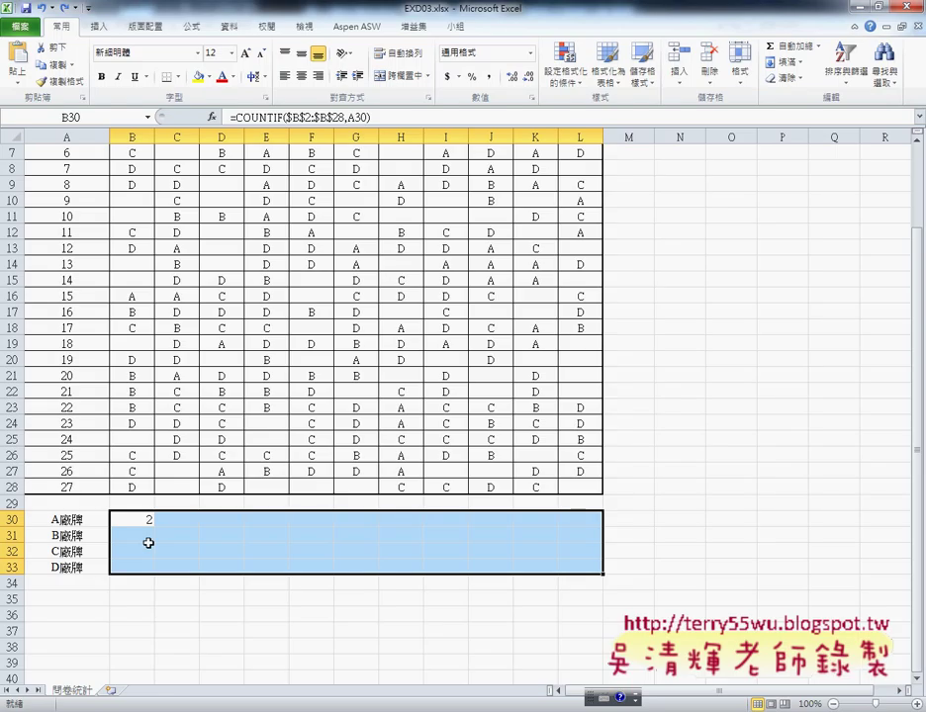